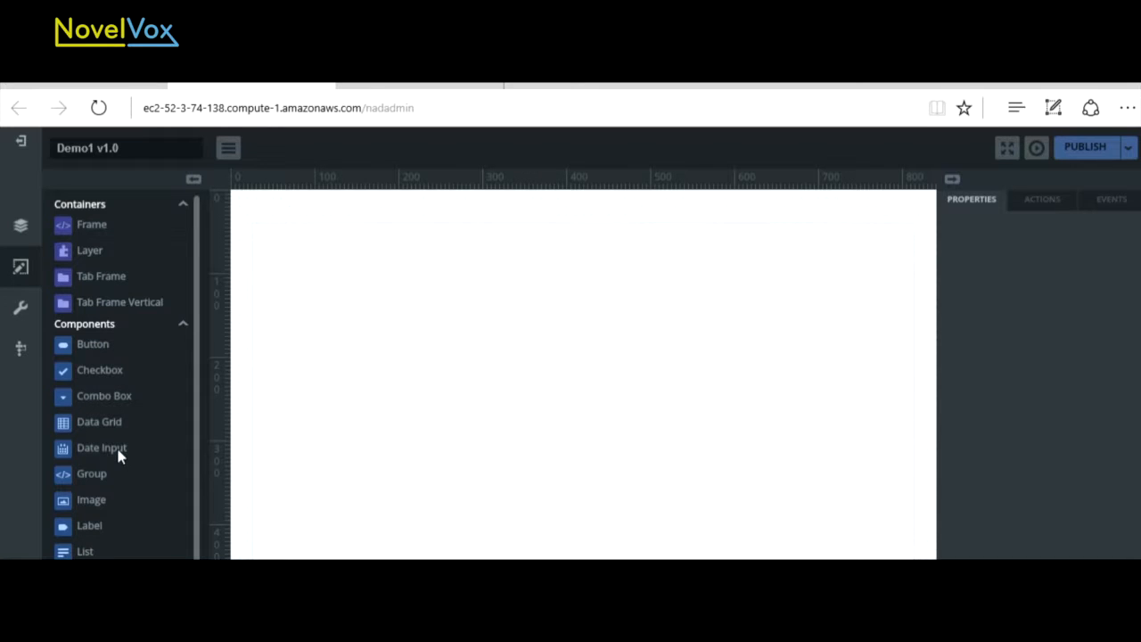
Add a Date Input component to the upper middle of the canvas and widen it to about 289 by 26
{"action": "left_click_drag", "start_coordinate": [102, 448], "coordinate": [477, 308]}
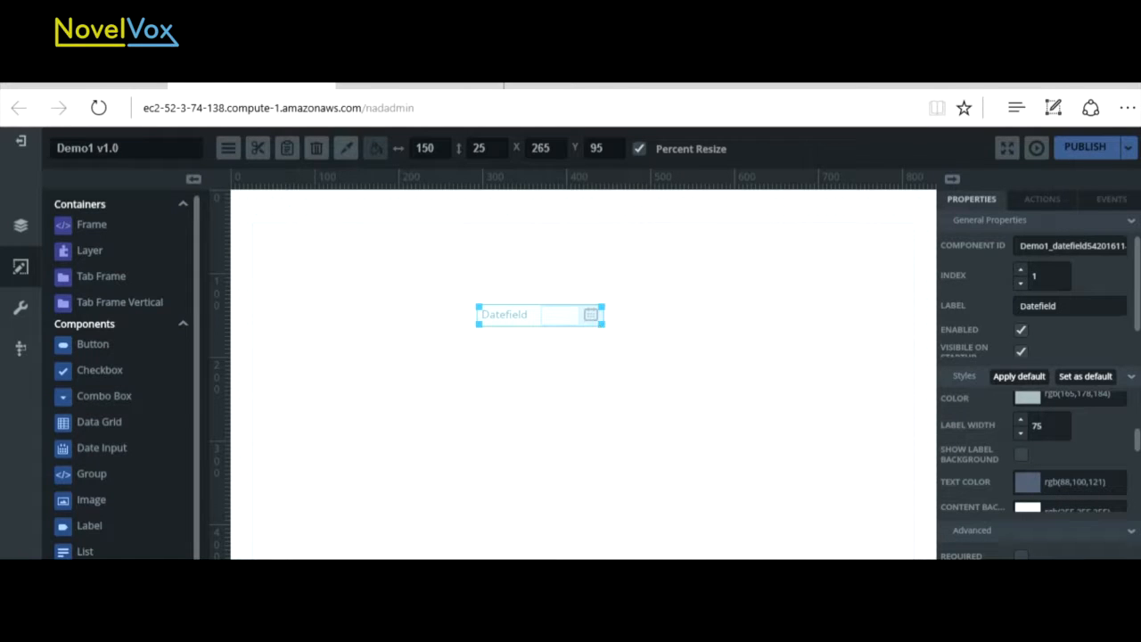
{"action": "left_click_drag", "start_coordinate": [604, 324], "coordinate": [722, 328]}
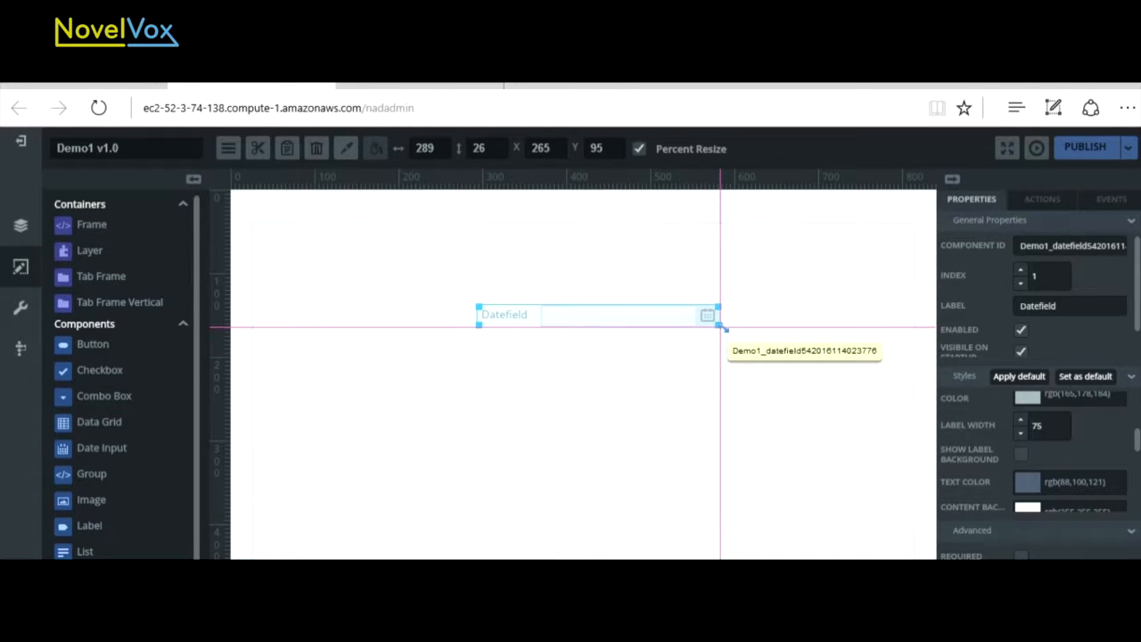
{"action": "left_click_drag", "start_coordinate": [724, 328], "coordinate": [722, 328]}
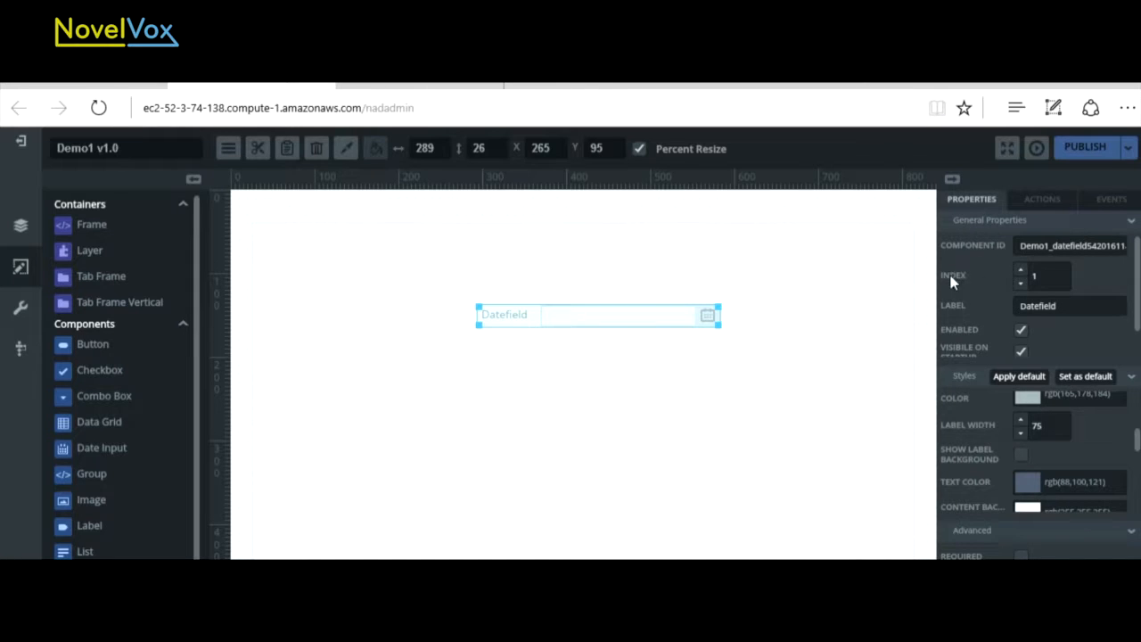
Set both the label and the component ID of the date field to "Date"
{"action": "double_click", "coordinate": [1027, 305]}
{"action": "type", "text": "Date"}
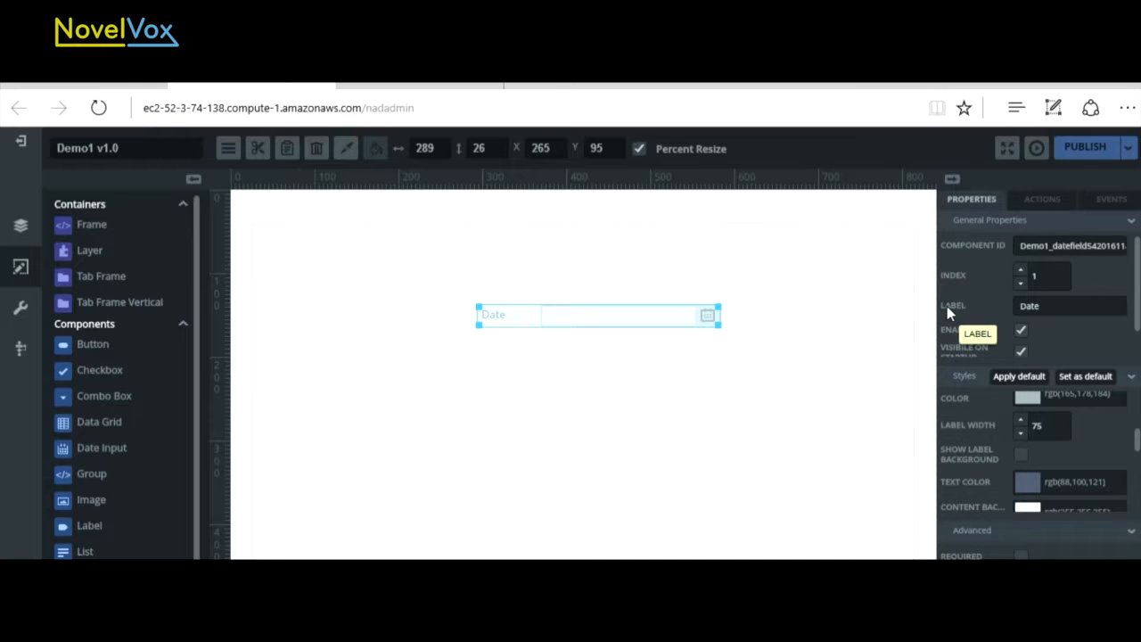
{"action": "key", "text": "ctrl+a"}
{"action": "key", "text": "ctrl+c"}
{"action": "double_click", "coordinate": [1022, 249]}
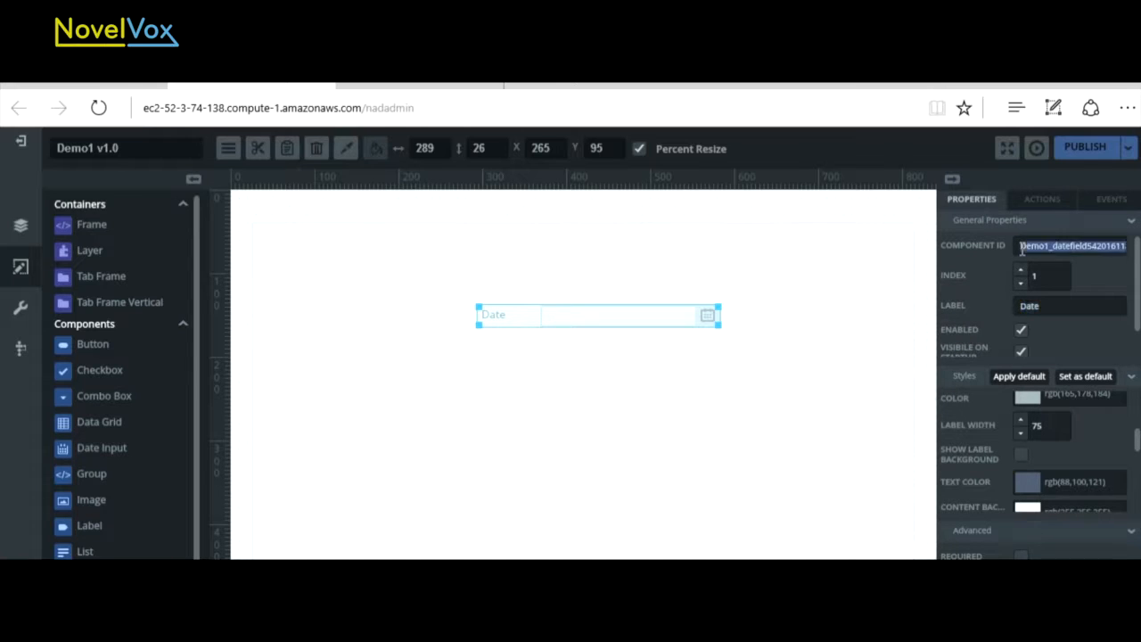
{"action": "key", "text": "ctrl+v"}
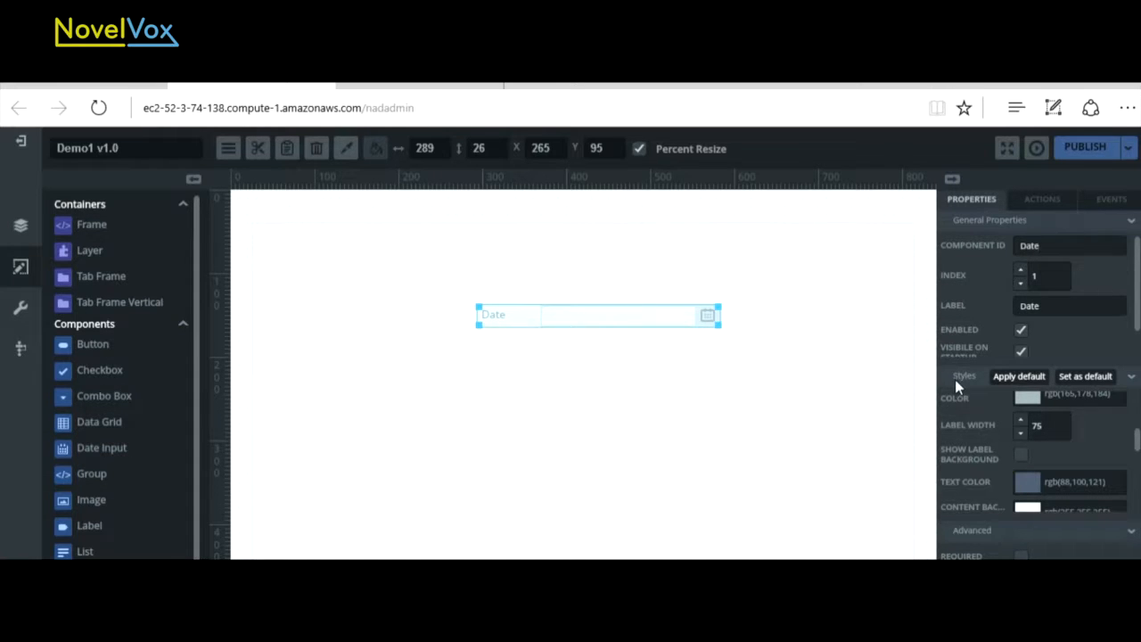
Try hiding the date field's label and show it again
{"action": "left_click_drag", "start_coordinate": [1136, 446], "coordinate": [1135, 402]}
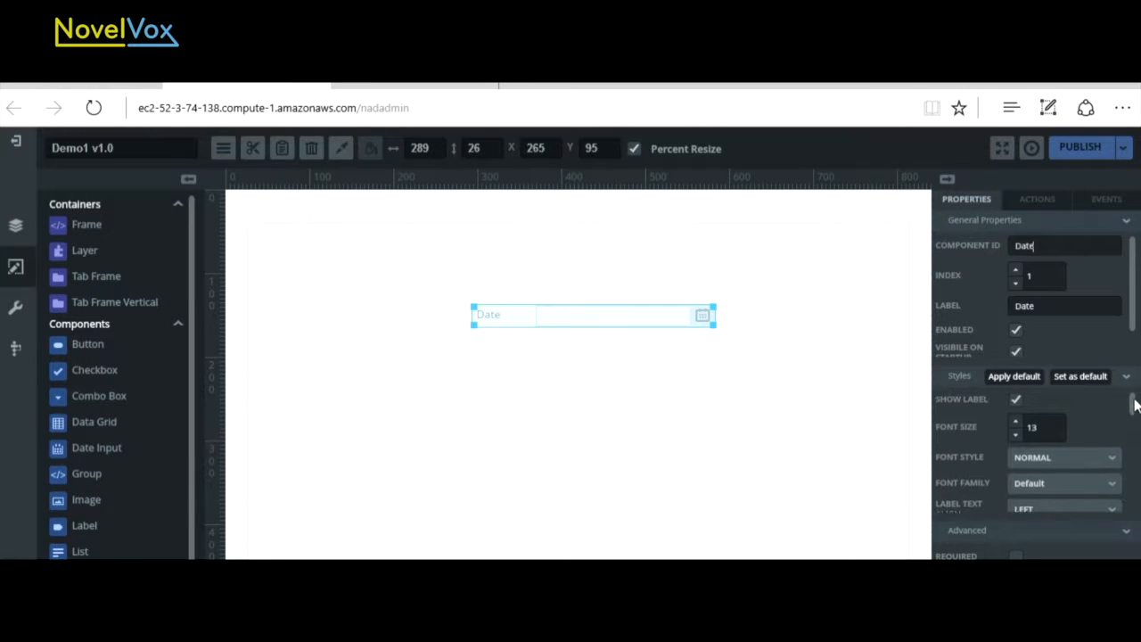
{"action": "left_click", "coordinate": [1015, 400]}
{"action": "left_click", "coordinate": [1016, 399]}
Set the label width to 81, show the label background and colour it rgb(0,255,153)
{"action": "left_click_drag", "start_coordinate": [1132, 403], "coordinate": [1136, 435]}
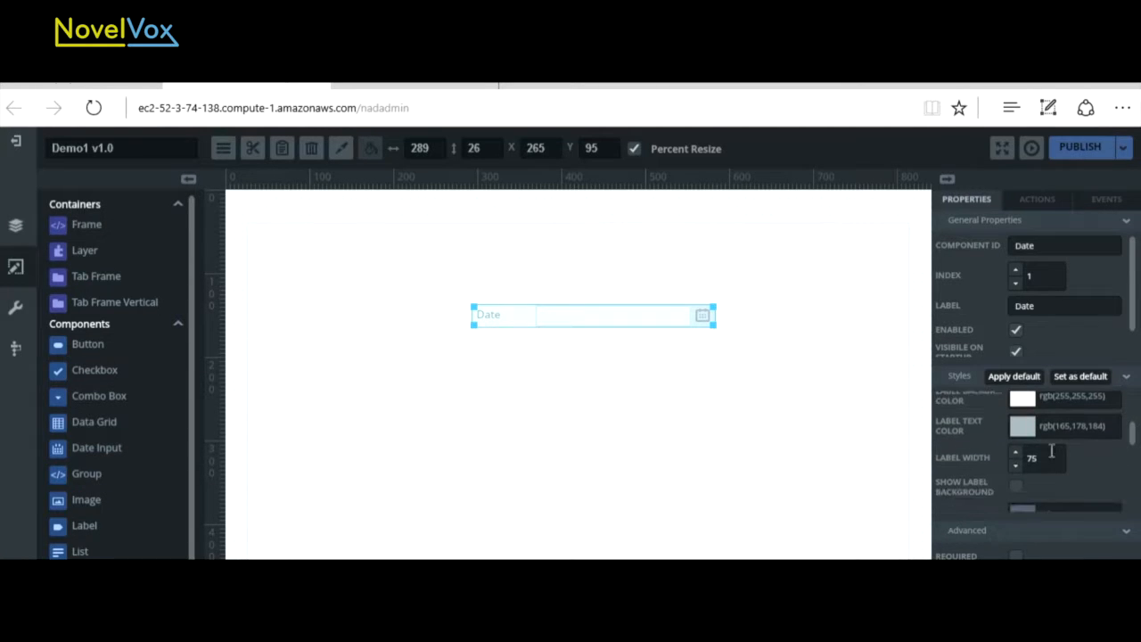
{"action": "double_click", "coordinate": [1017, 452]}
{"action": "left_click", "coordinate": [1018, 487]}
{"action": "left_click", "coordinate": [1024, 399]}
{"action": "left_click", "coordinate": [923, 478]}
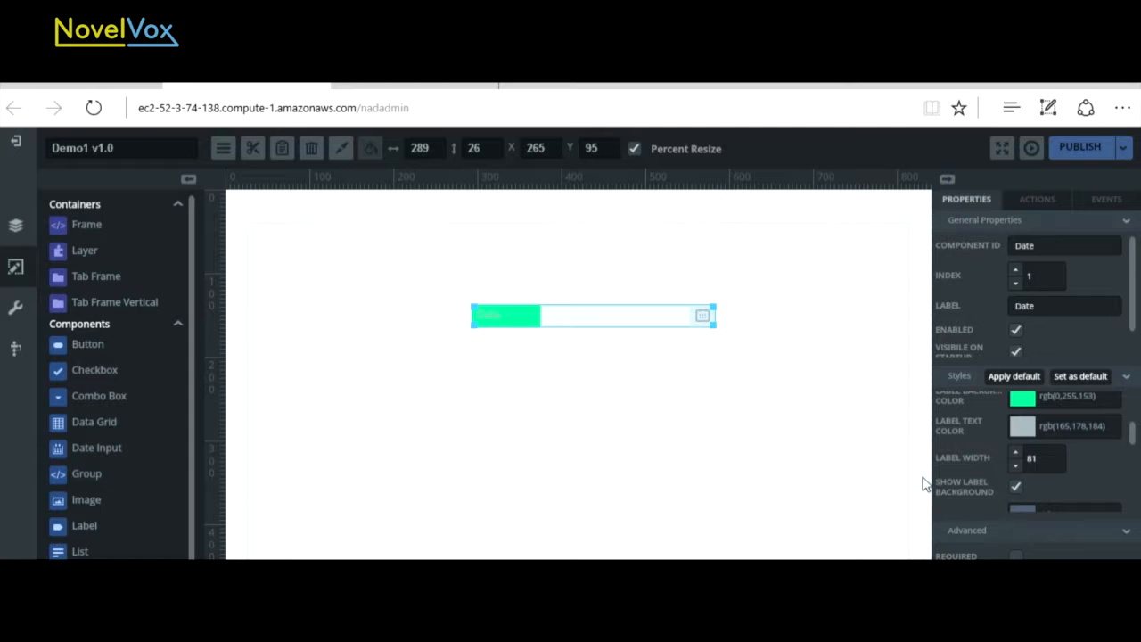
Set the date field's label text colour to rgb(0,102,204) and its border colour to rgb(0,0,255)
{"action": "left_click", "coordinate": [1023, 427]}
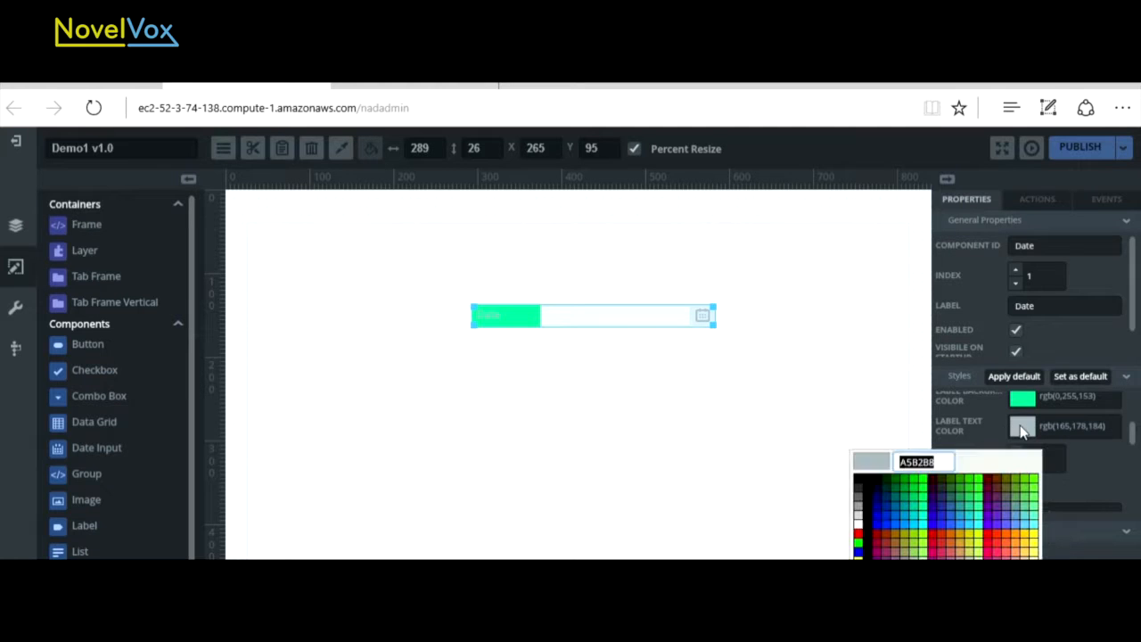
{"action": "left_click", "coordinate": [896, 522]}
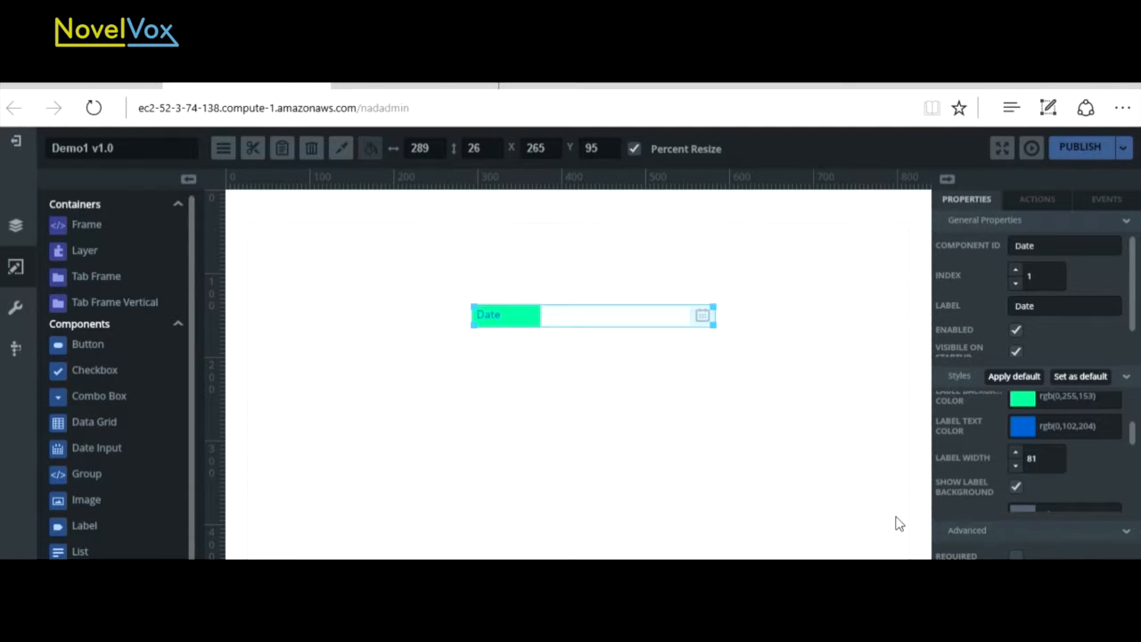
{"action": "left_click_drag", "start_coordinate": [1133, 434], "coordinate": [1136, 408]}
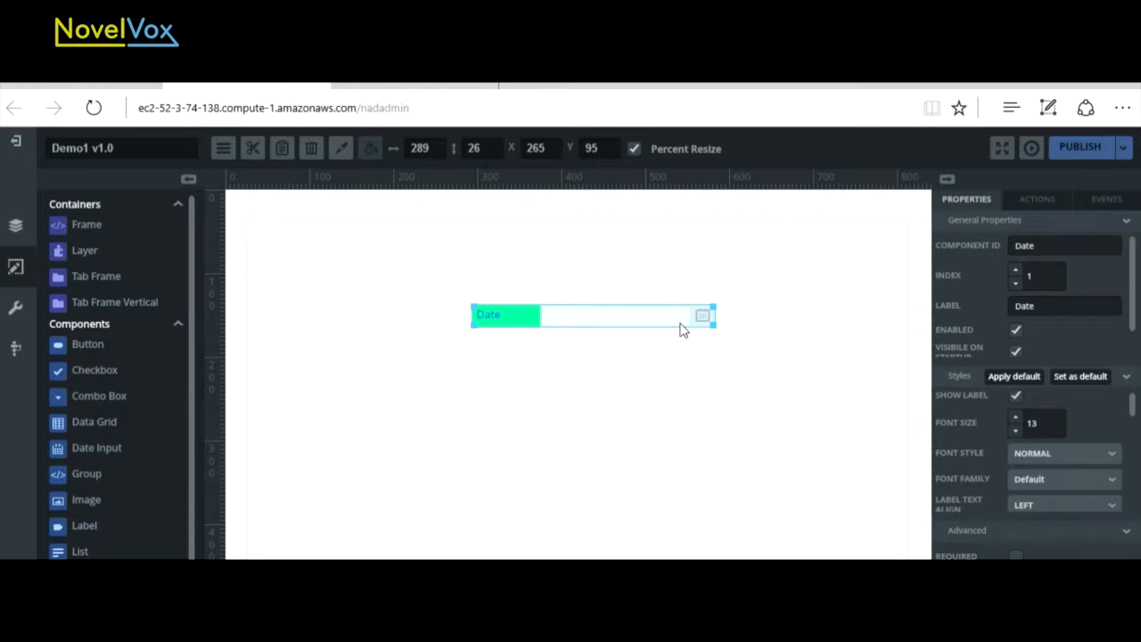
{"action": "left_click_drag", "start_coordinate": [1133, 408], "coordinate": [1139, 494]}
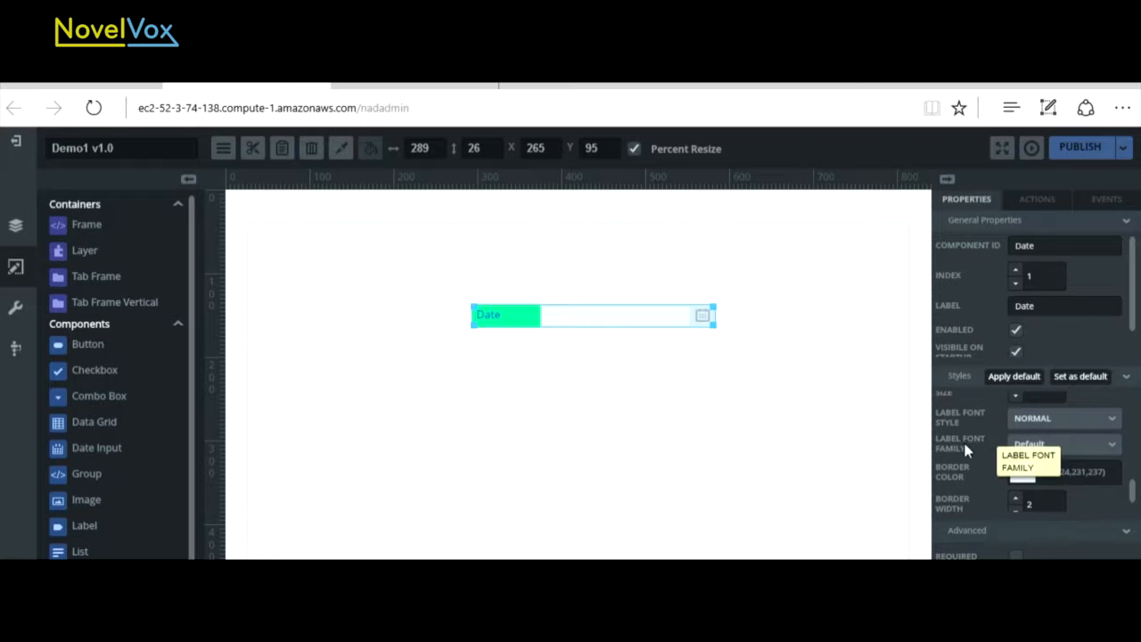
{"action": "left_click", "coordinate": [1025, 474]}
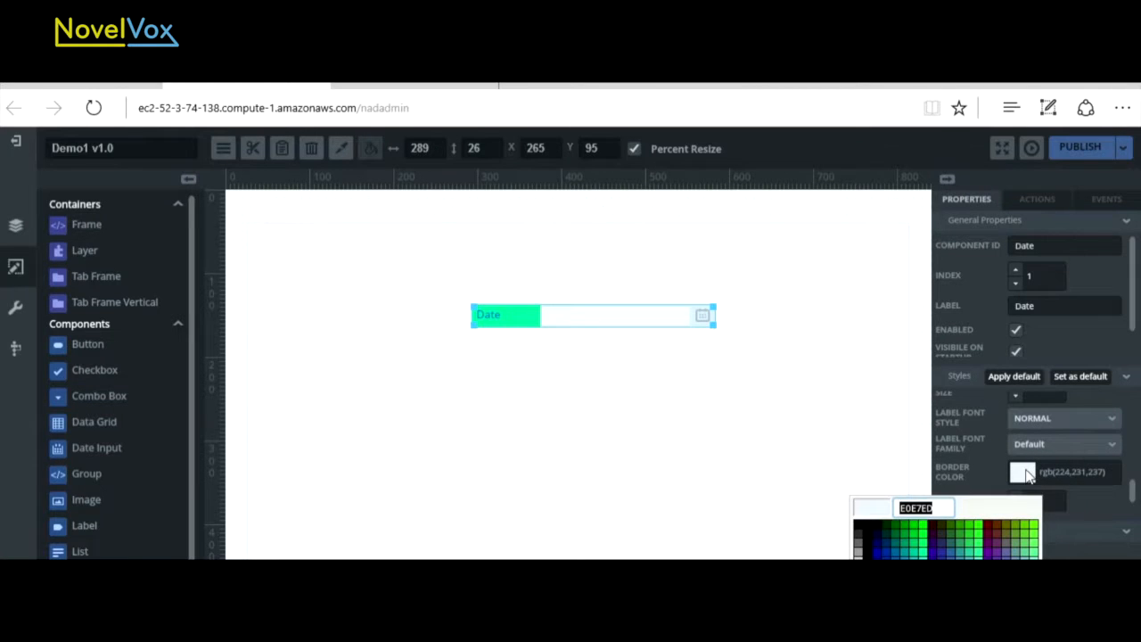
{"action": "left_click", "coordinate": [877, 555]}
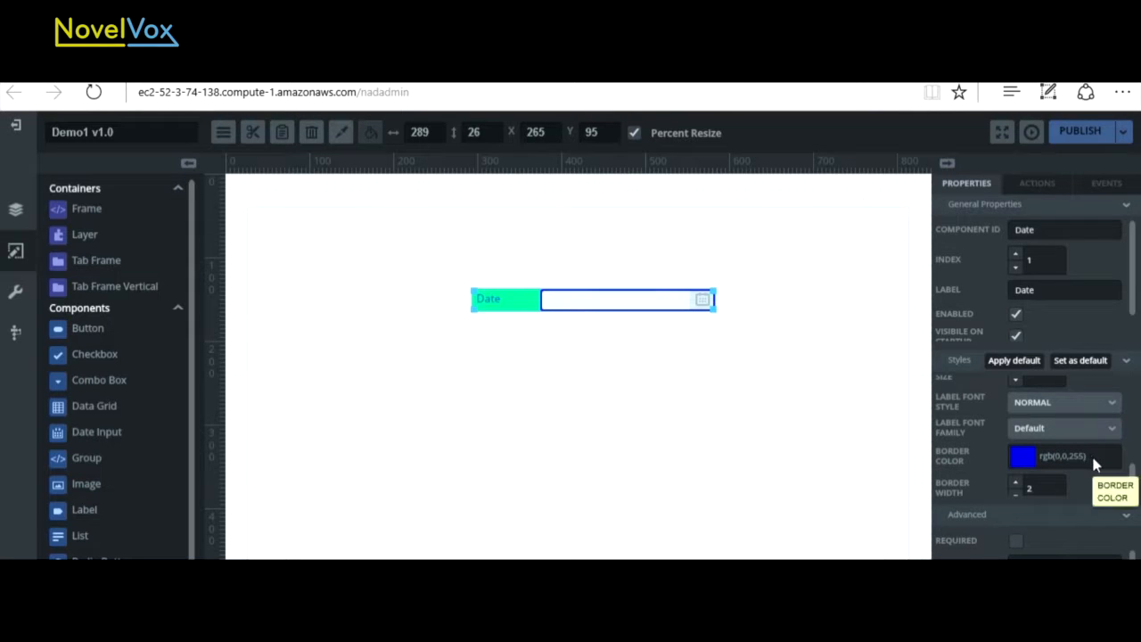
Publish Demo1 and test its reloaded page by picking May 19, 2016 from the date field's calendar
{"action": "left_click", "coordinate": [1086, 141]}
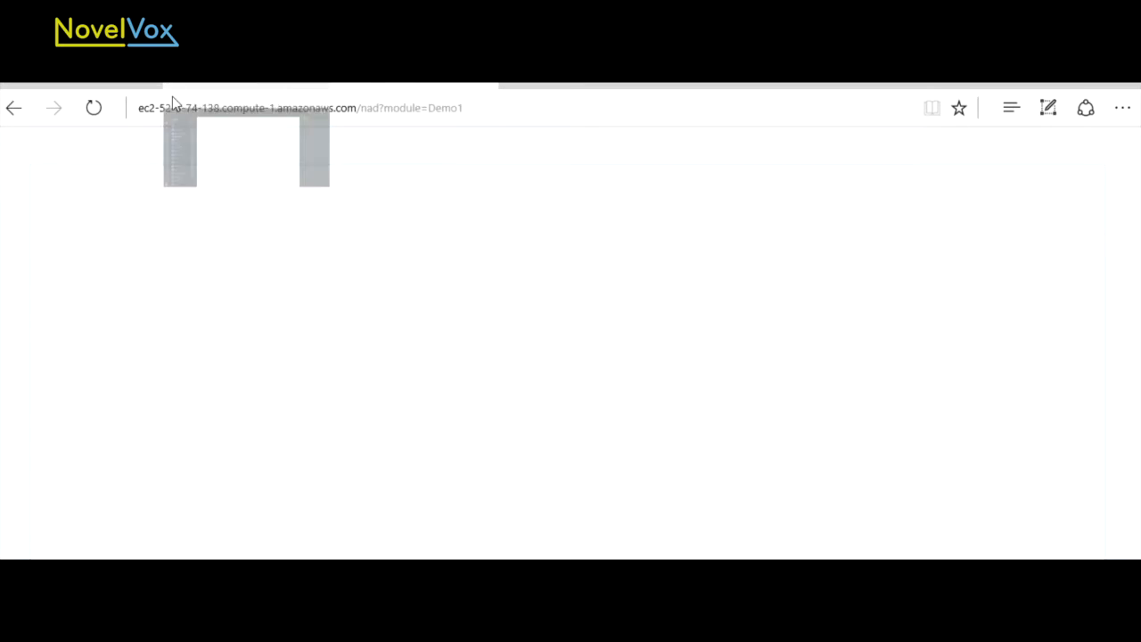
{"action": "left_click", "coordinate": [92, 110]}
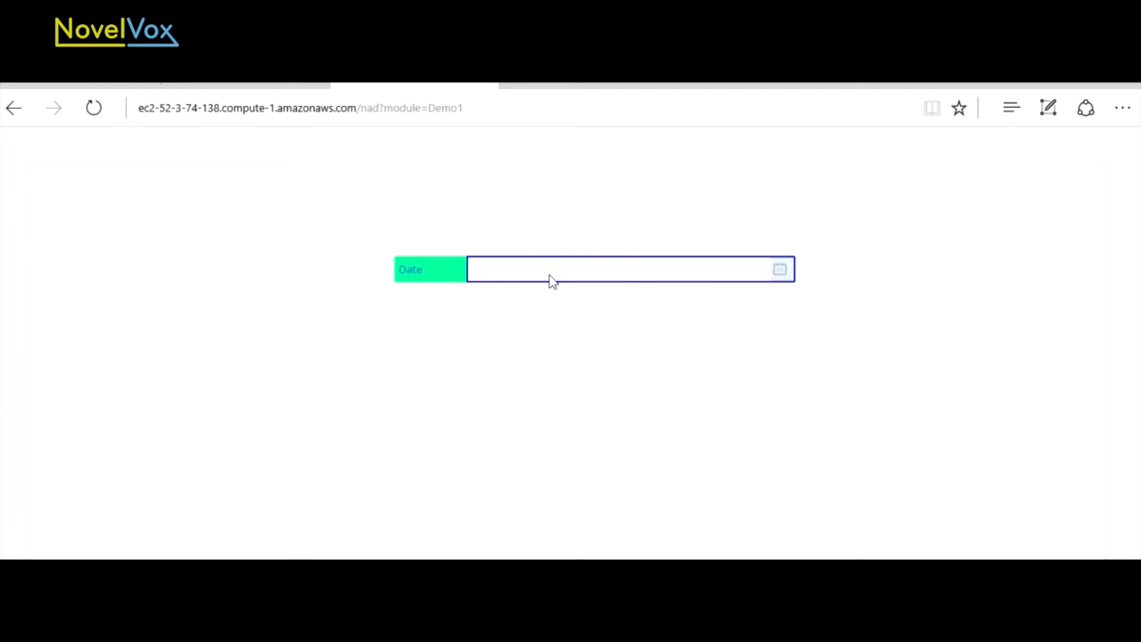
{"action": "left_click", "coordinate": [780, 270]}
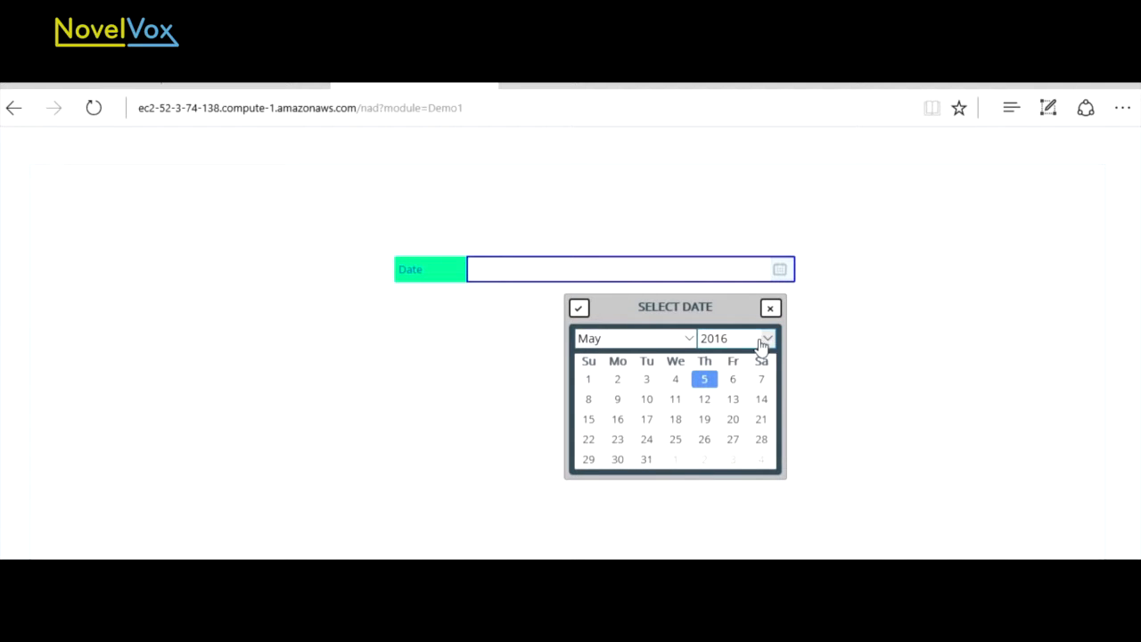
{"action": "left_click", "coordinate": [705, 420]}
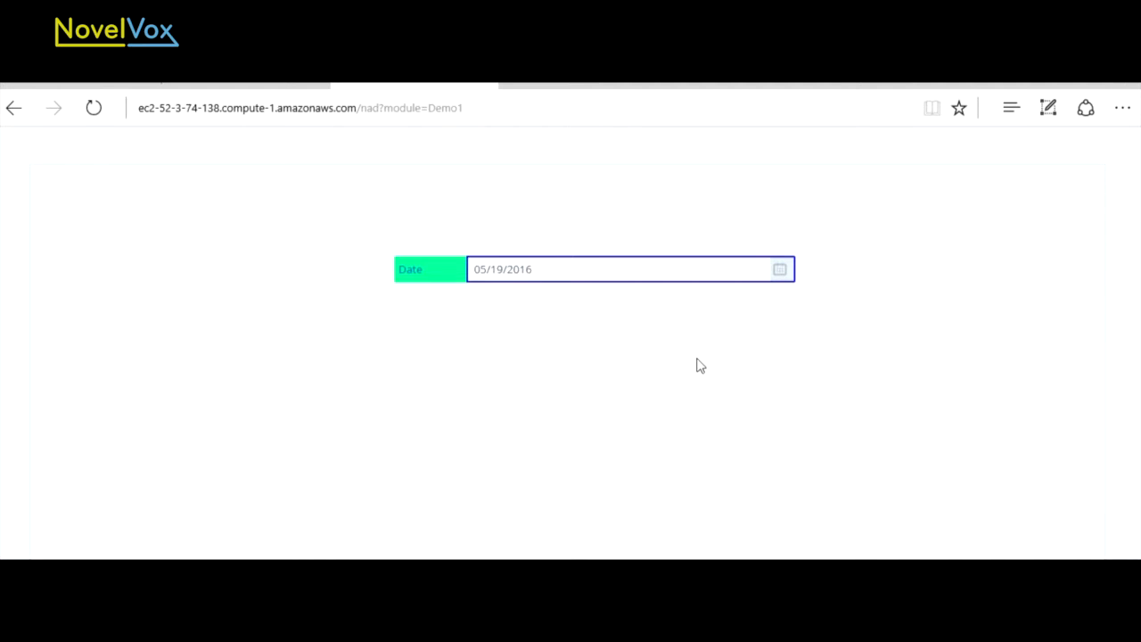
Try switching the calendar to June 2013 and accept the selection without picking a day
{"action": "left_click", "coordinate": [781, 270]}
{"action": "left_click", "coordinate": [695, 338]}
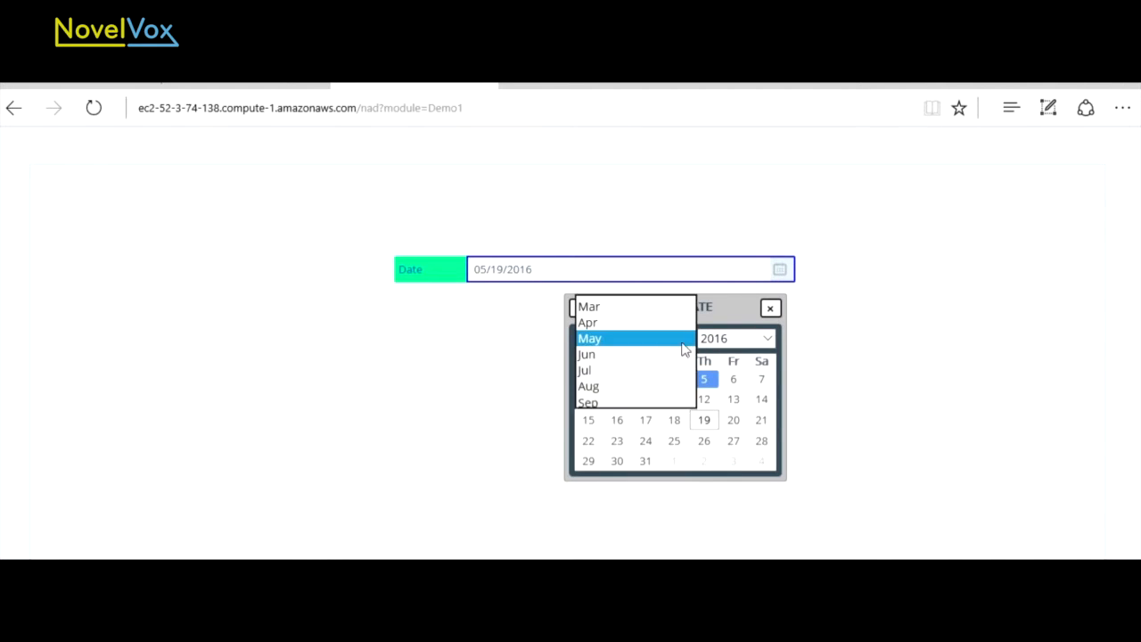
{"action": "left_click", "coordinate": [631, 362]}
{"action": "left_click", "coordinate": [769, 340]}
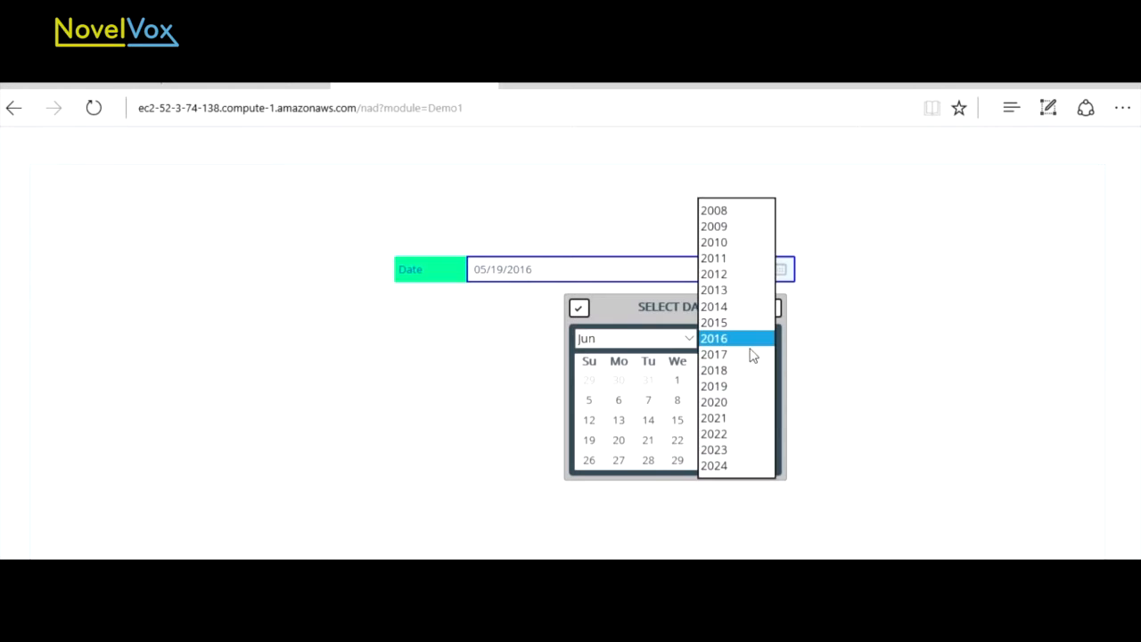
{"action": "left_click", "coordinate": [729, 290]}
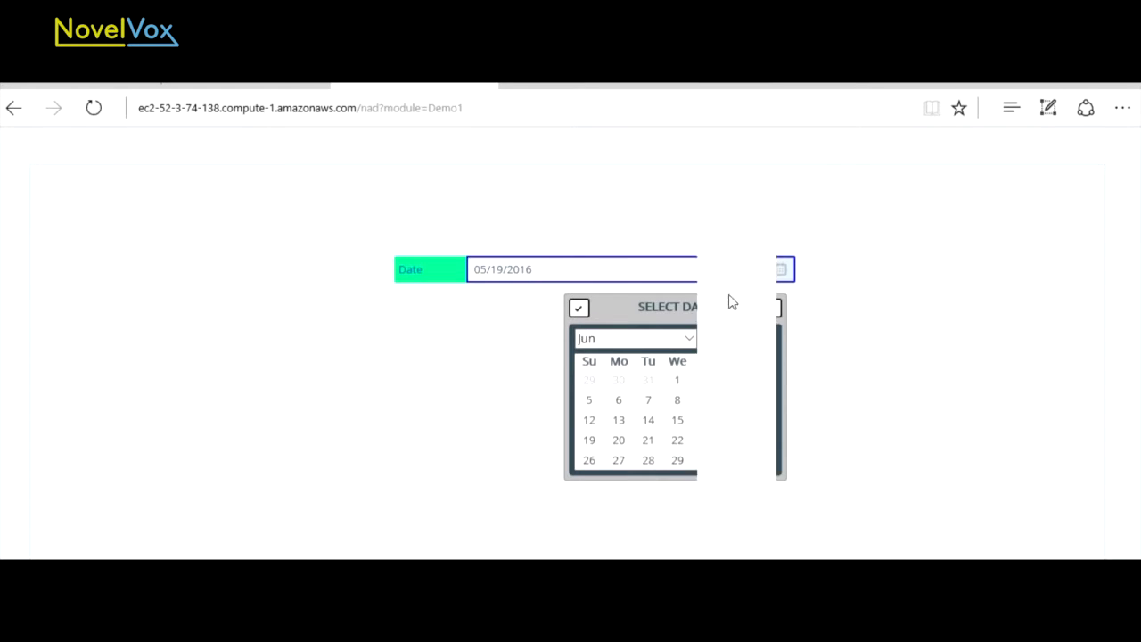
{"action": "left_click", "coordinate": [580, 309]}
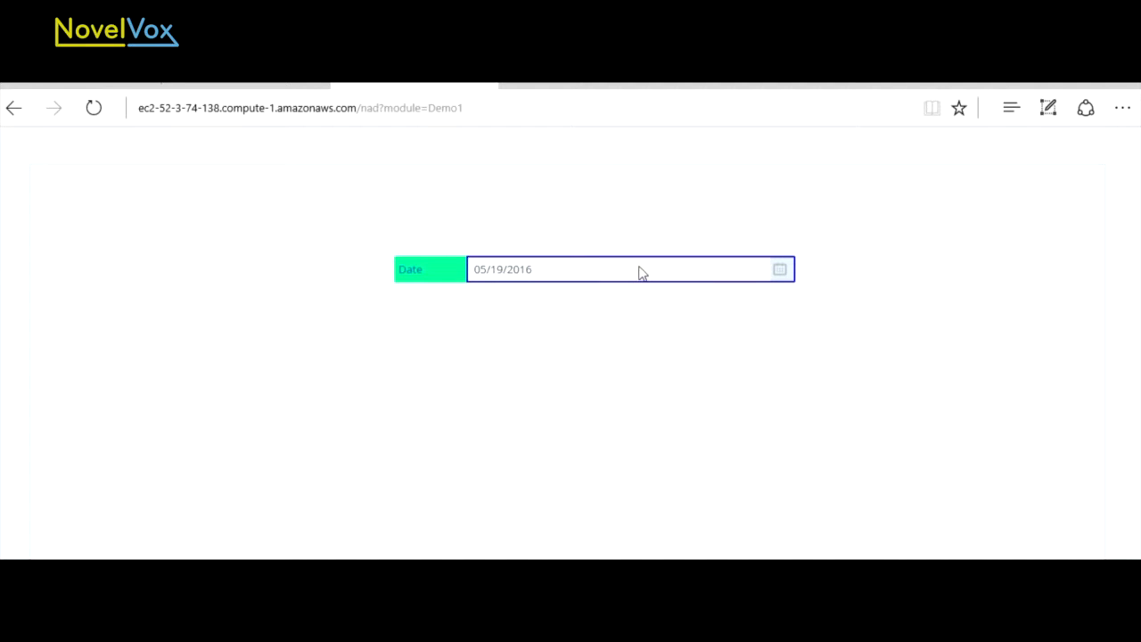
Return to the designer, set the Date field's type to TIME and choose a format for it
{"action": "left_click", "coordinate": [282, 83]}
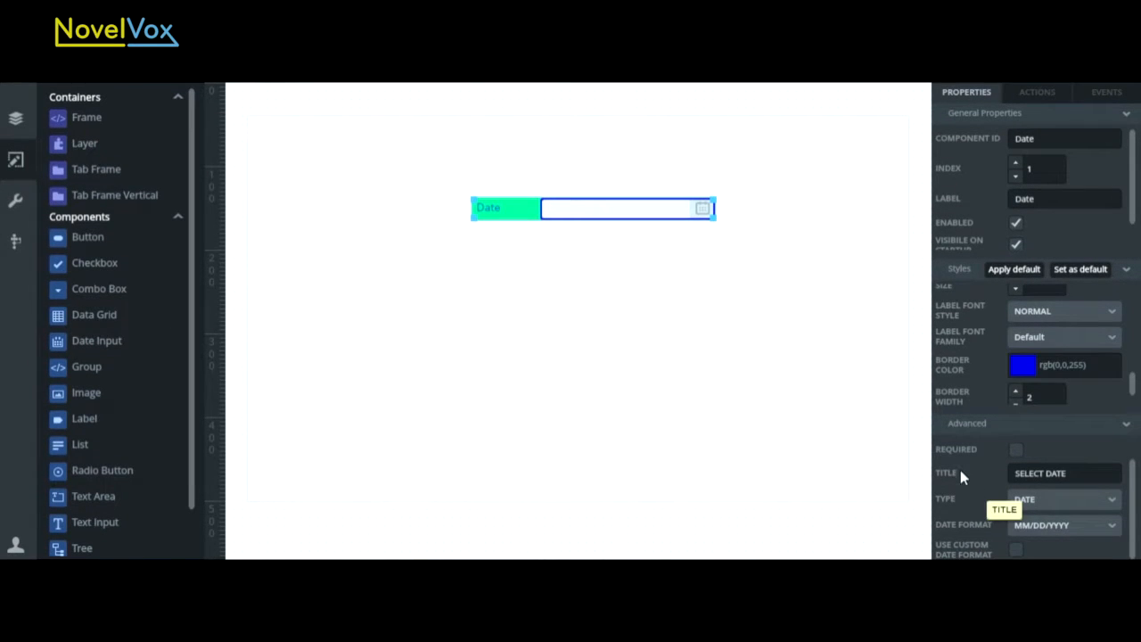
{"action": "left_click_drag", "start_coordinate": [1075, 473], "coordinate": [1014, 475]}
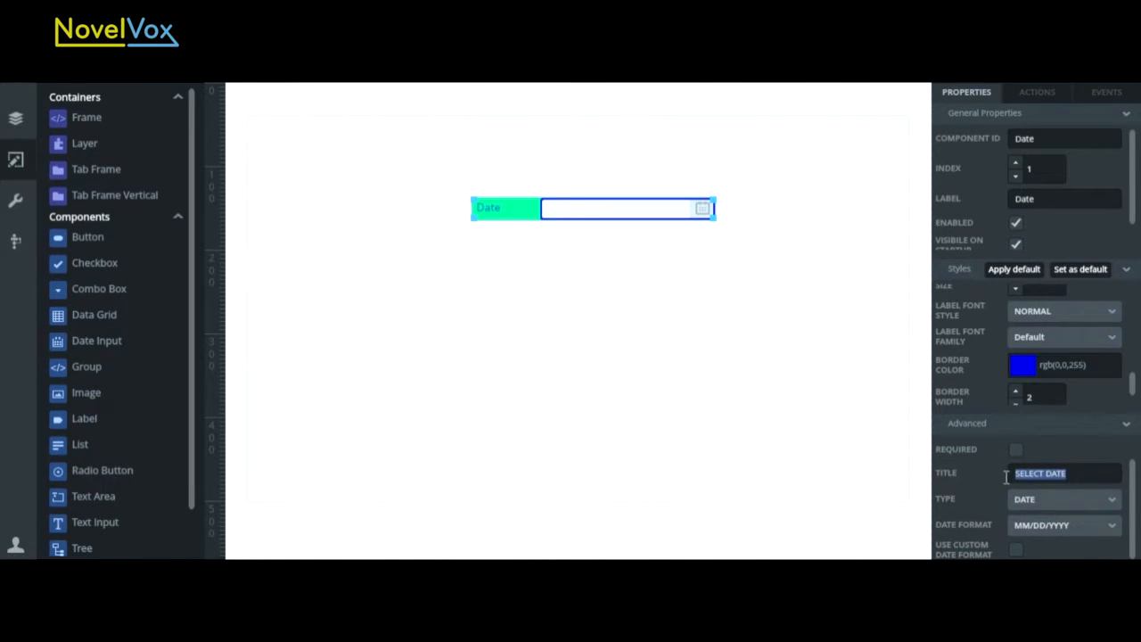
{"action": "left_click", "coordinate": [1096, 475]}
{"action": "left_click", "coordinate": [1114, 502]}
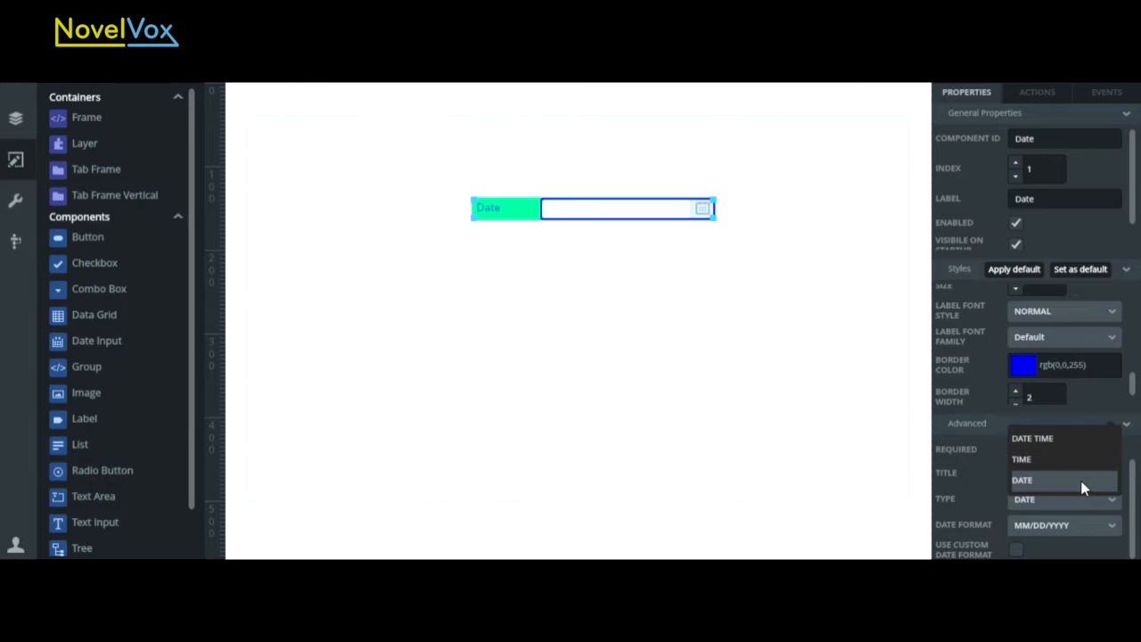
{"action": "left_click", "coordinate": [1083, 488]}
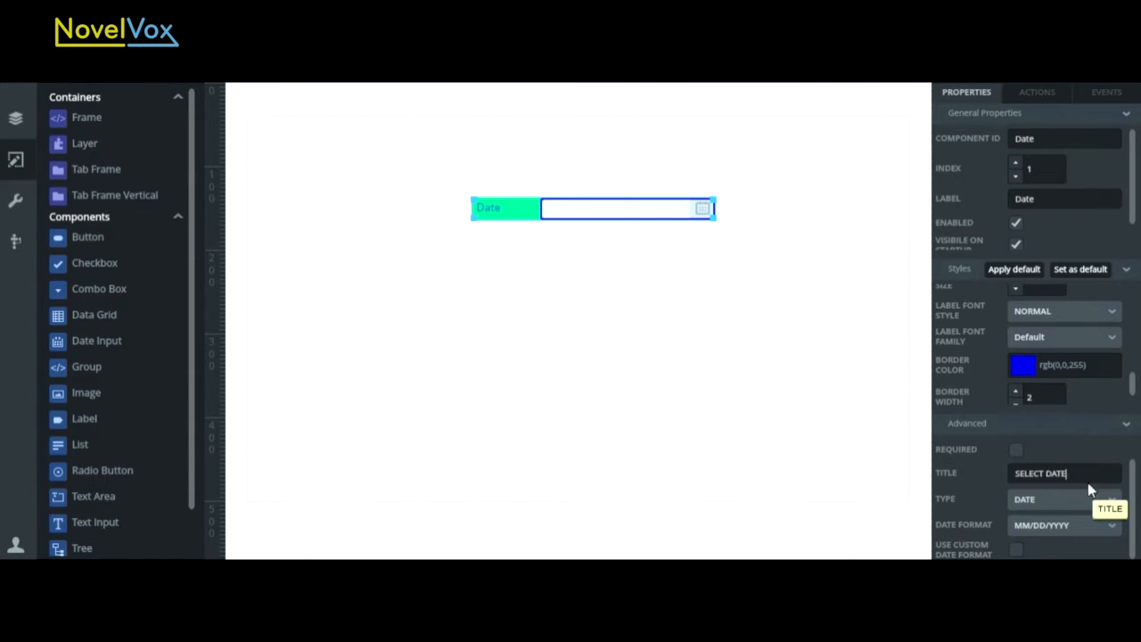
{"action": "left_click", "coordinate": [1086, 496]}
{"action": "left_click", "coordinate": [1030, 465]}
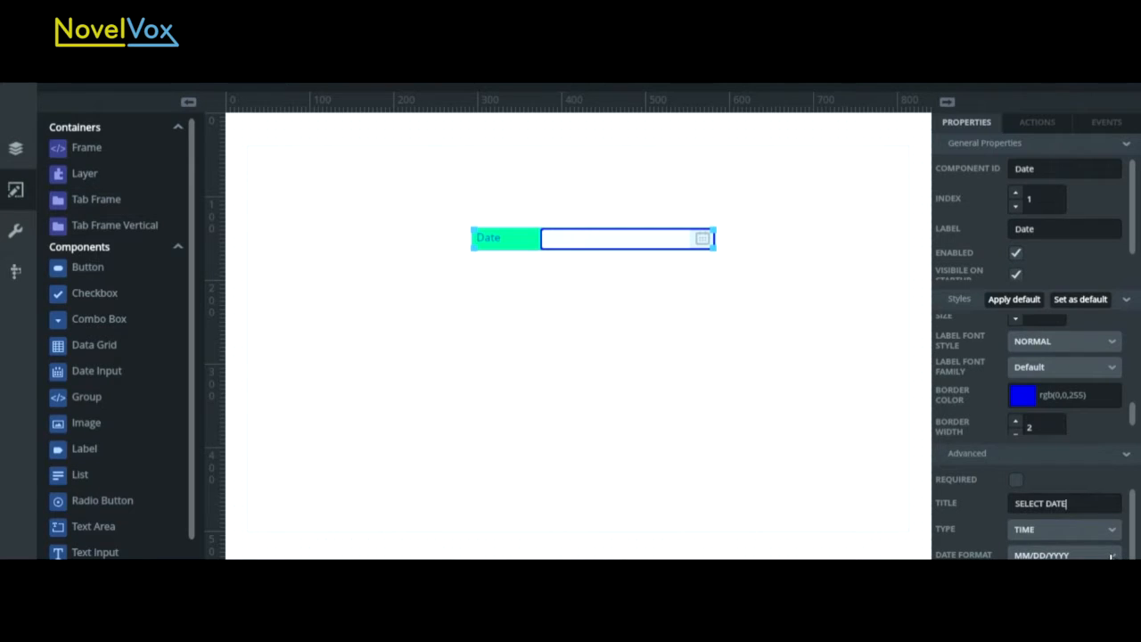
{"action": "left_click", "coordinate": [1111, 554]}
{"action": "left_click_drag", "start_coordinate": [1122, 471], "coordinate": [1116, 527]}
{"action": "left_click", "coordinate": [1049, 508]}
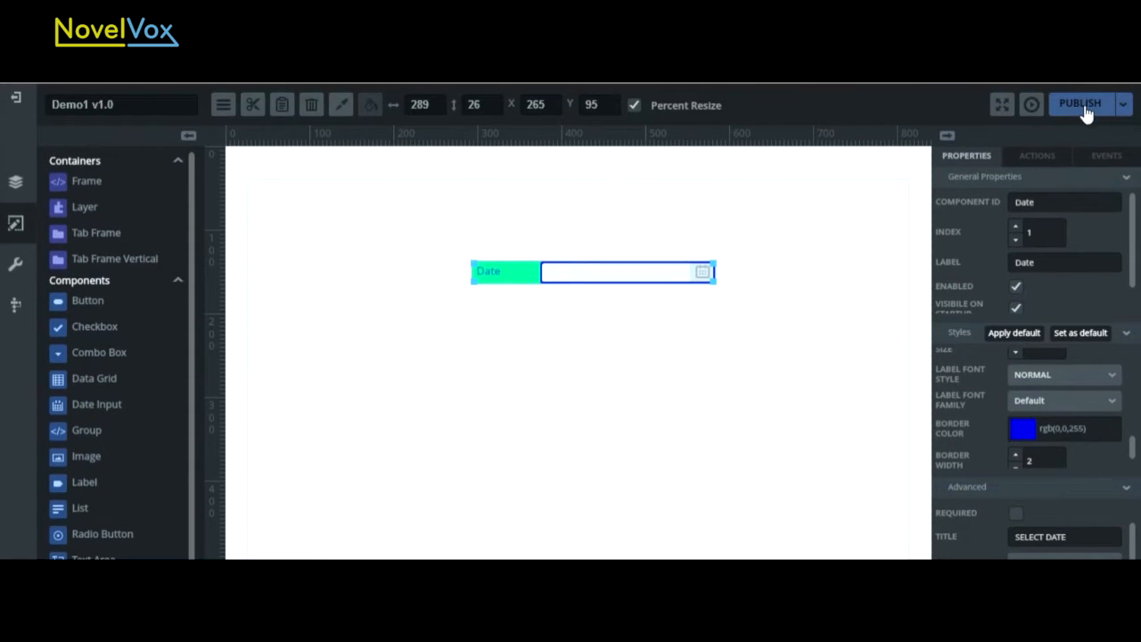
Publish Demo1 and test its reloaded page by setting the time picker to hour 12 and minute 22
{"action": "left_click", "coordinate": [1083, 105]}
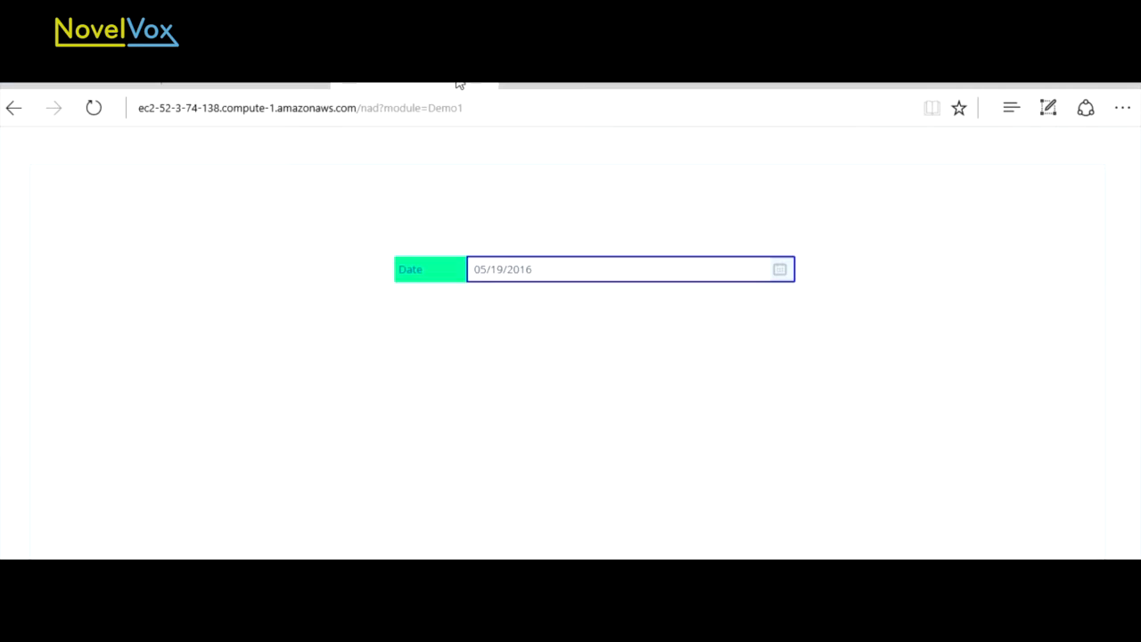
{"action": "left_click", "coordinate": [94, 108]}
{"action": "left_click", "coordinate": [782, 274]}
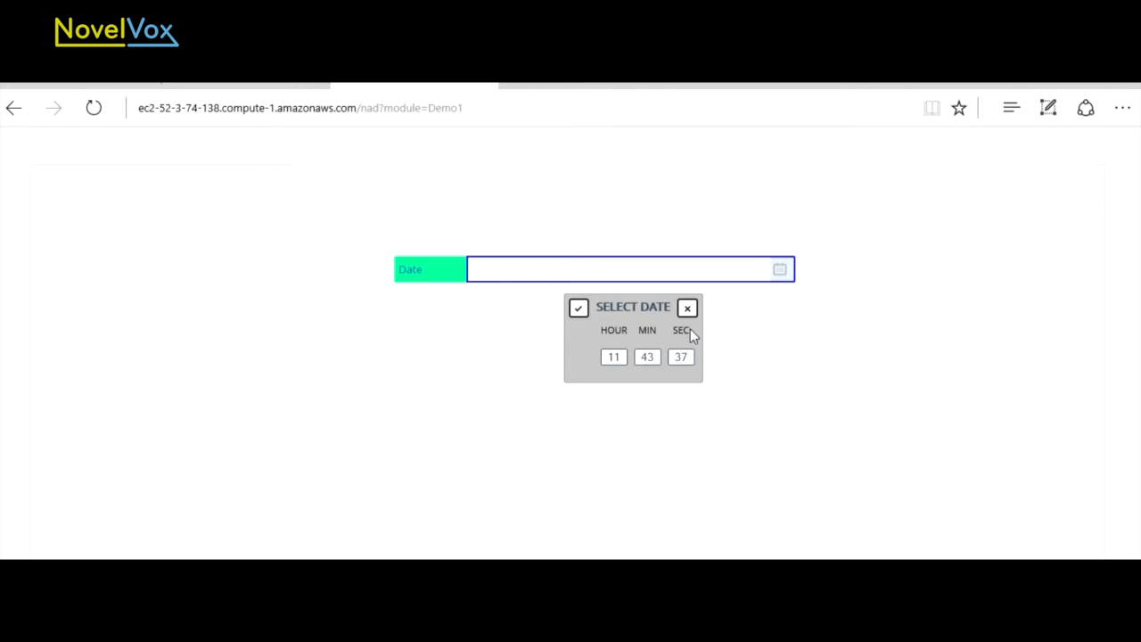
{"action": "left_click", "coordinate": [601, 356]}
{"action": "type", "text": "12"}
{"action": "type", "text": "22"}
{"action": "left_click", "coordinate": [579, 308]}
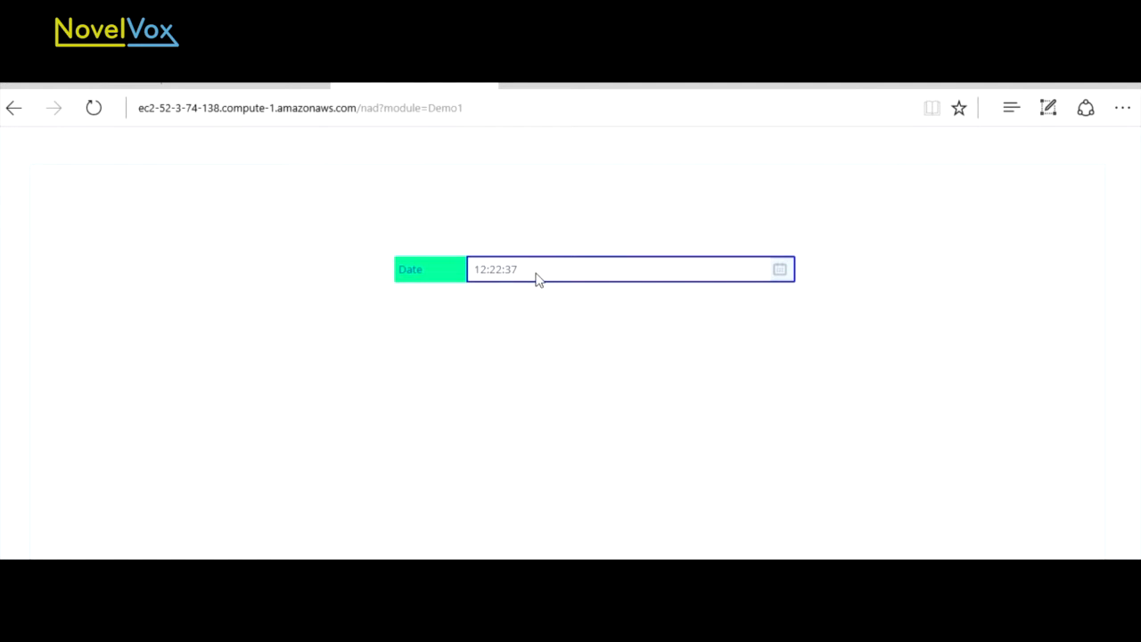
Return to the designer, set the Date field's type to DATE TIME with a DD/MM/YYYY time format, and publish Demo1
{"action": "left_click", "coordinate": [273, 84]}
{"action": "left_click_drag", "start_coordinate": [1037, 307], "coordinate": [991, 307]}
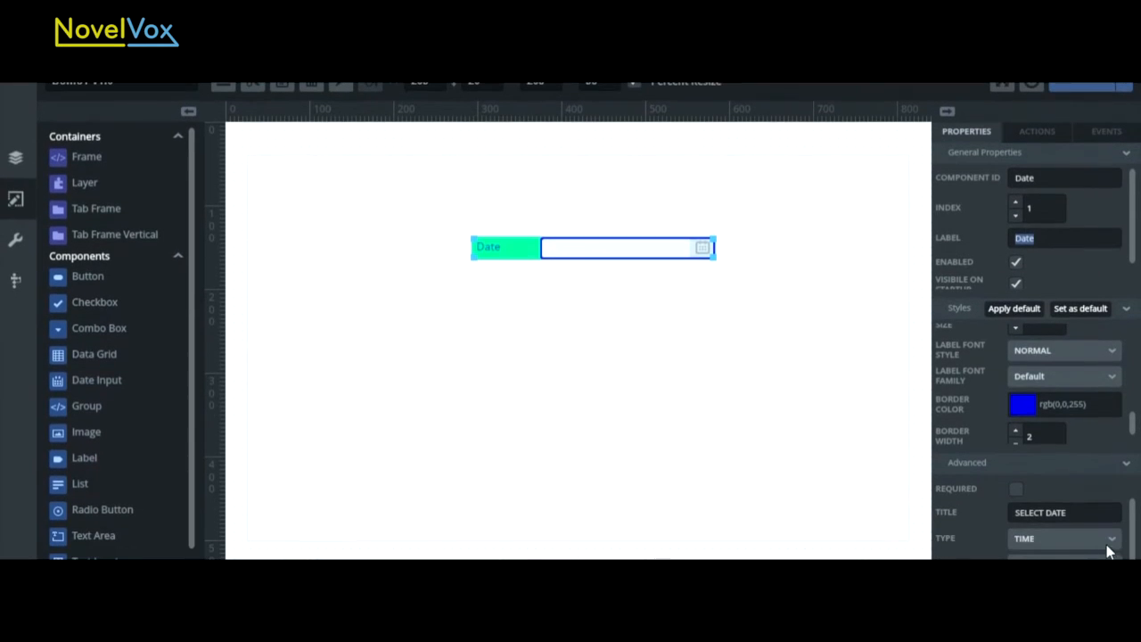
{"action": "left_click", "coordinate": [1109, 551]}
{"action": "left_click", "coordinate": [1066, 481]}
{"action": "left_click", "coordinate": [1115, 556]}
{"action": "left_click", "coordinate": [1114, 526]}
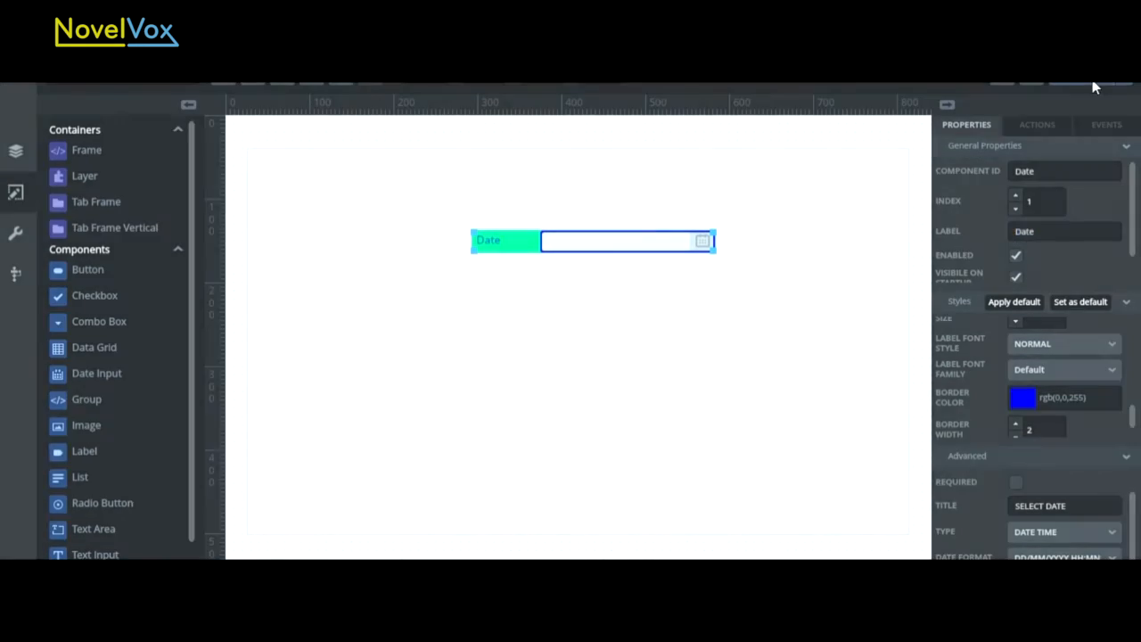
{"action": "left_click", "coordinate": [1093, 79]}
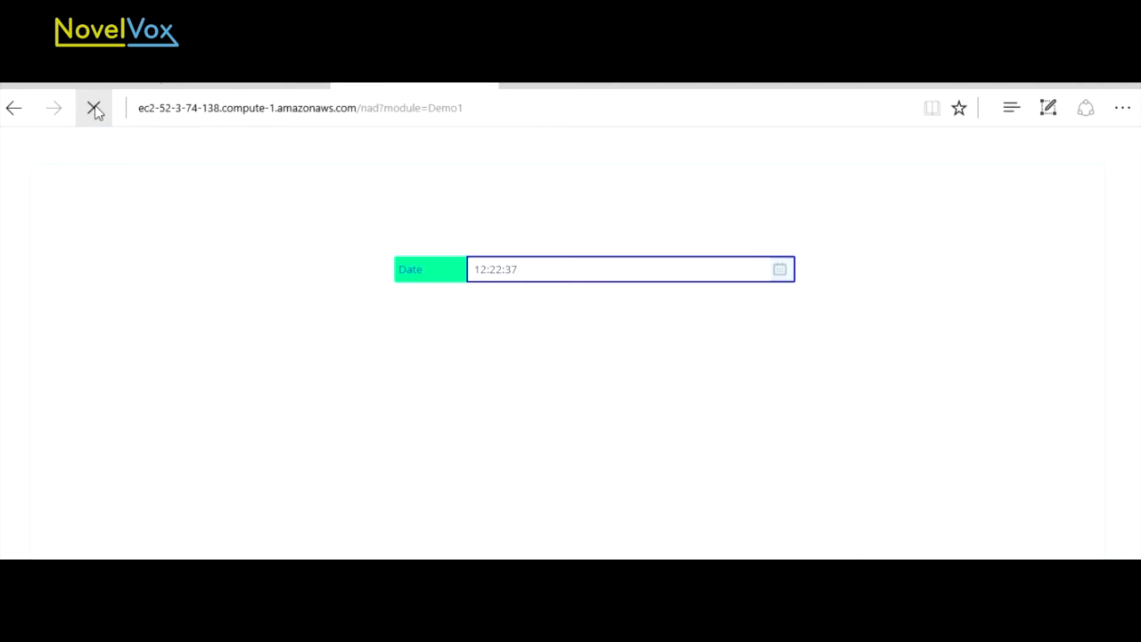
Reload the published Demo1 page and accept the preselected date and time in the Date field's picker
{"action": "left_click", "coordinate": [94, 108]}
{"action": "left_click", "coordinate": [782, 271]}
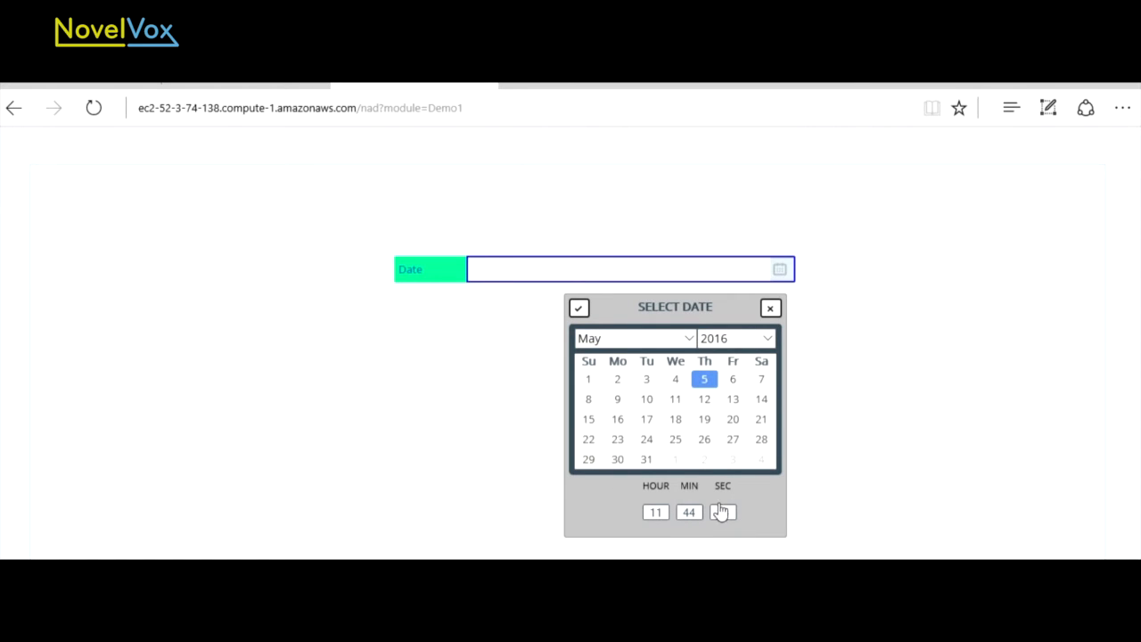
{"action": "left_click", "coordinate": [579, 310]}
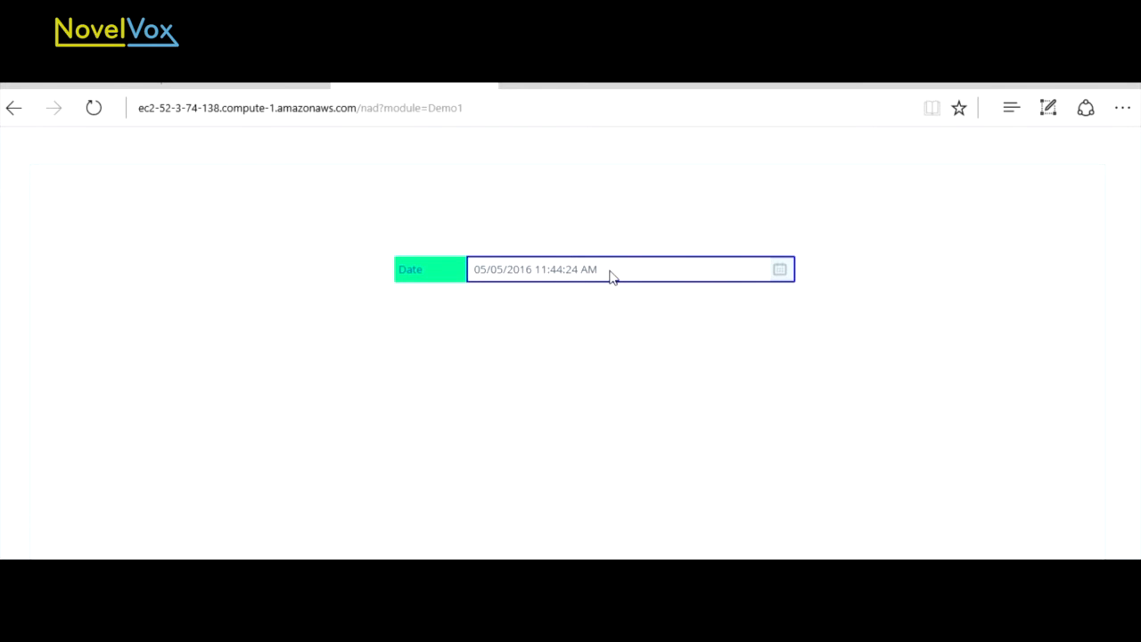
Return to the designer, review the Date field's available date formats and enable the use of a custom date format
{"action": "left_click", "coordinate": [270, 86]}
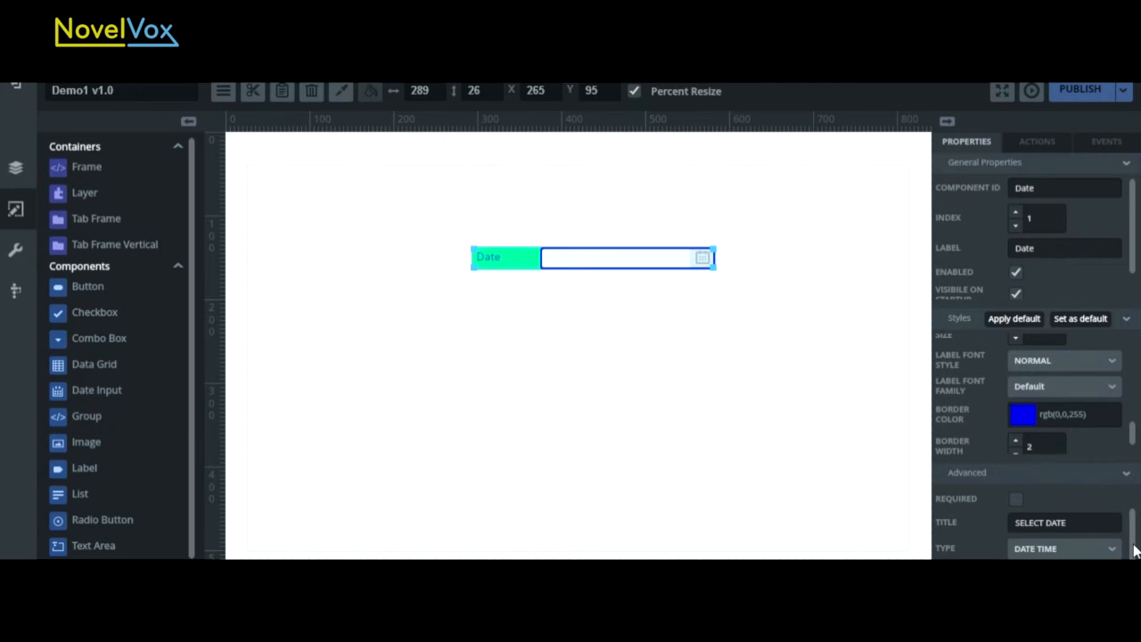
{"action": "left_click", "coordinate": [1111, 521]}
{"action": "mouse_move", "coordinate": [1119, 484]}
{"action": "left_mouse_down"}
{"action": "mouse_move", "coordinate": [1125, 420]}
{"action": "mouse_move", "coordinate": [1117, 498]}
{"action": "left_mouse_up"}
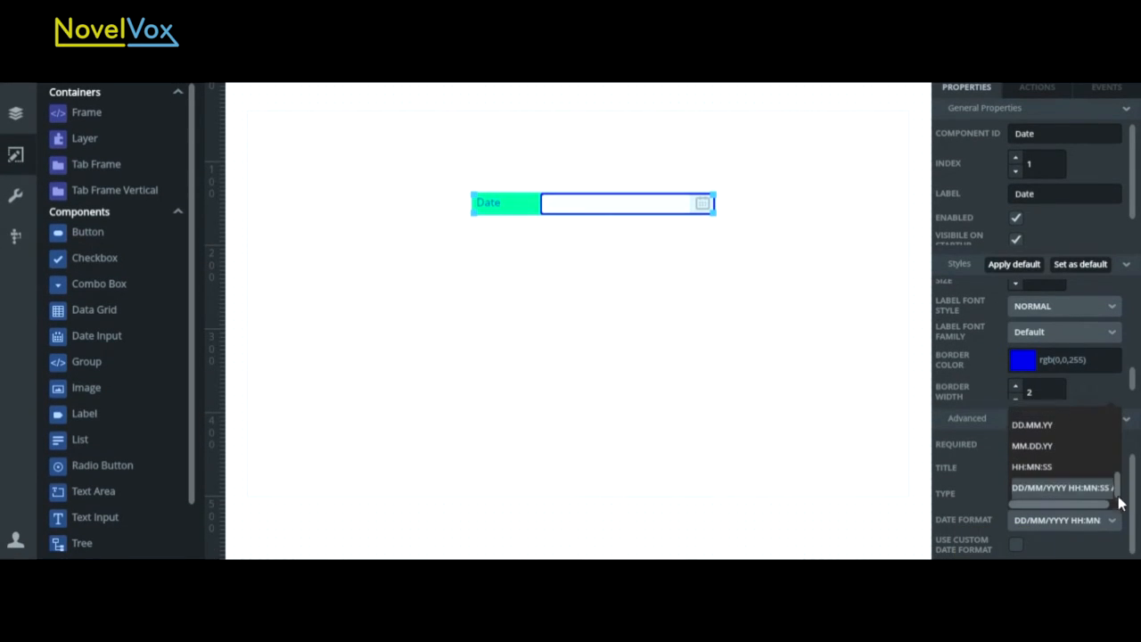
{"action": "left_click", "coordinate": [1017, 547]}
{"action": "left_click_drag", "start_coordinate": [1134, 469], "coordinate": [1136, 518]}
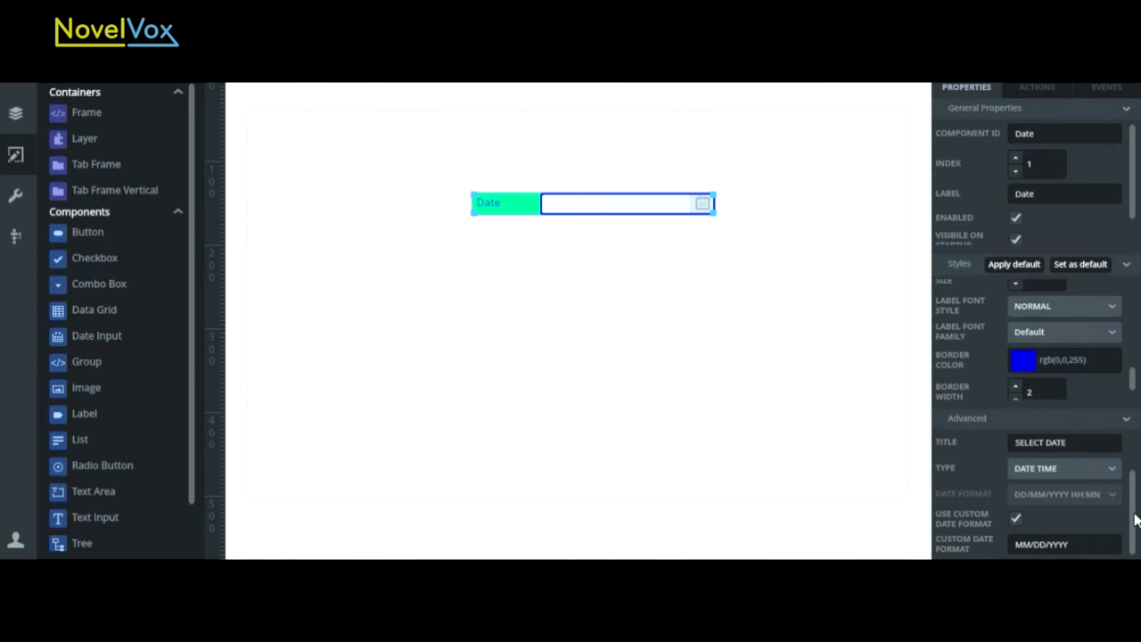
Set the Date field's custom date format to yyyy-dd-mm and publish Demo1
{"action": "left_click_drag", "start_coordinate": [1069, 544], "coordinate": [1007, 542]}
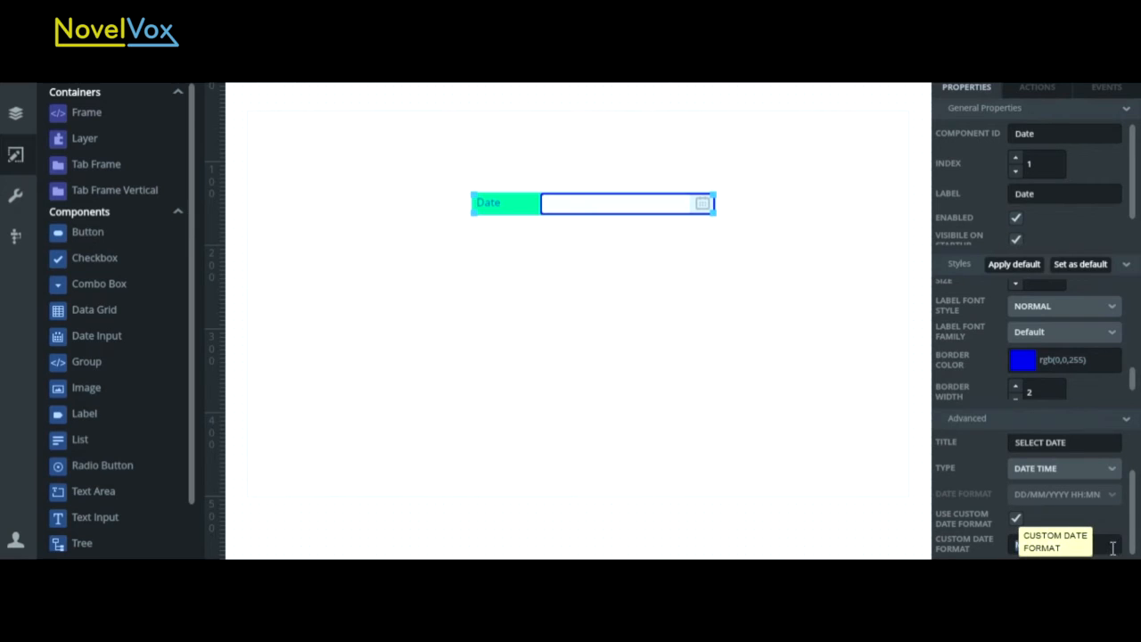
{"action": "left_click", "coordinate": [1113, 549]}
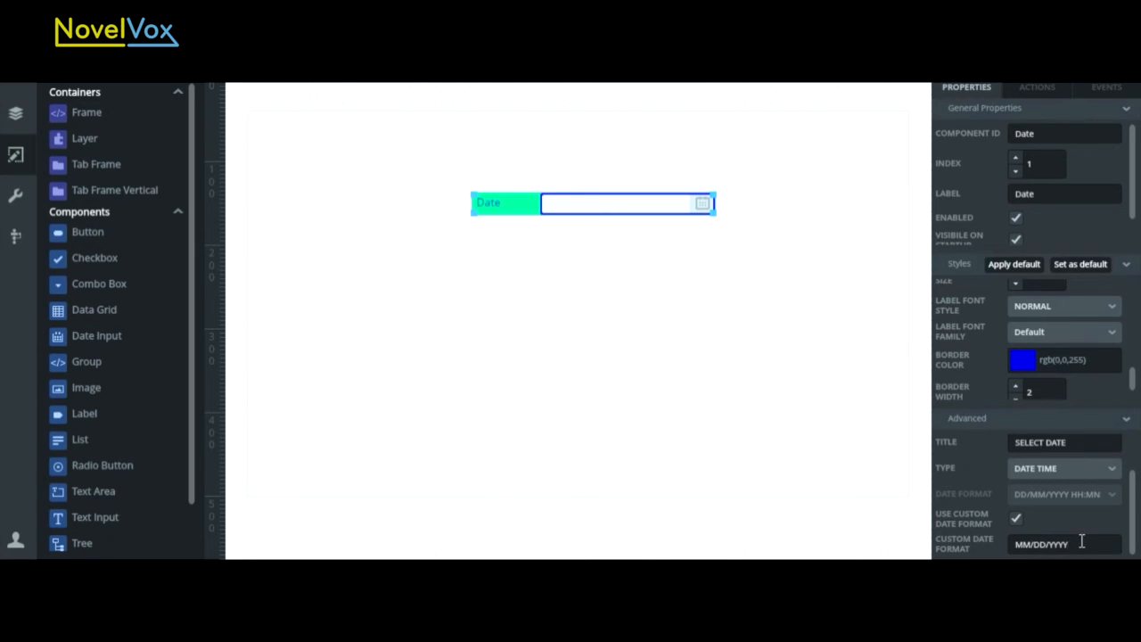
{"action": "left_click_drag", "start_coordinate": [1083, 542], "coordinate": [990, 542]}
{"action": "key", "text": "BackSpace"}
{"action": "type", "text": "yyyy-dd-mm"}
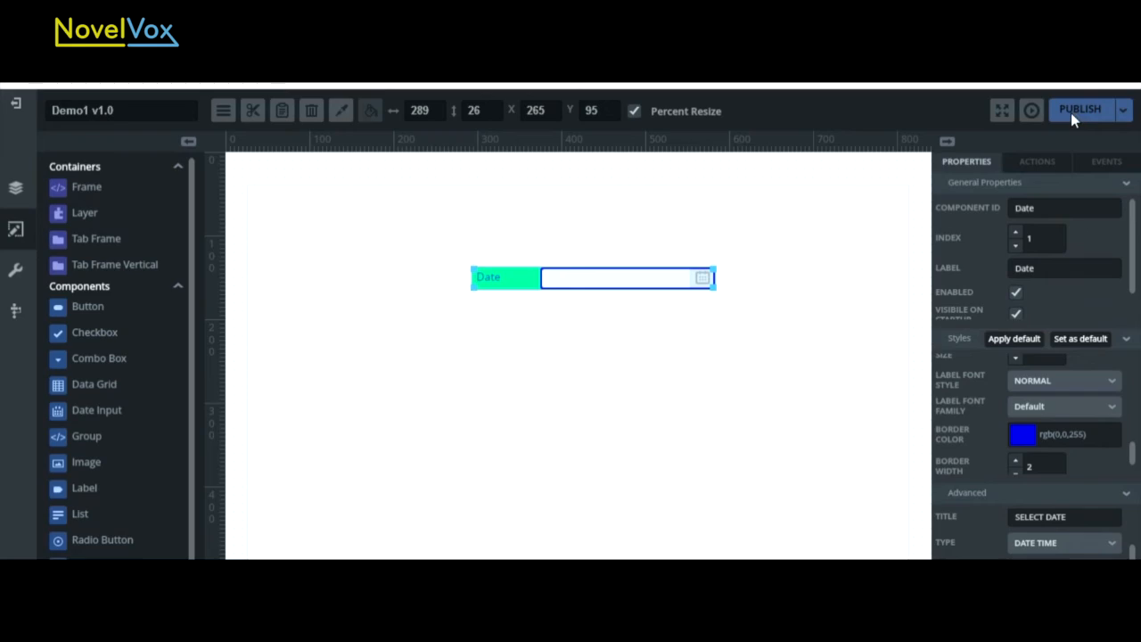
{"action": "left_click", "coordinate": [1071, 113]}
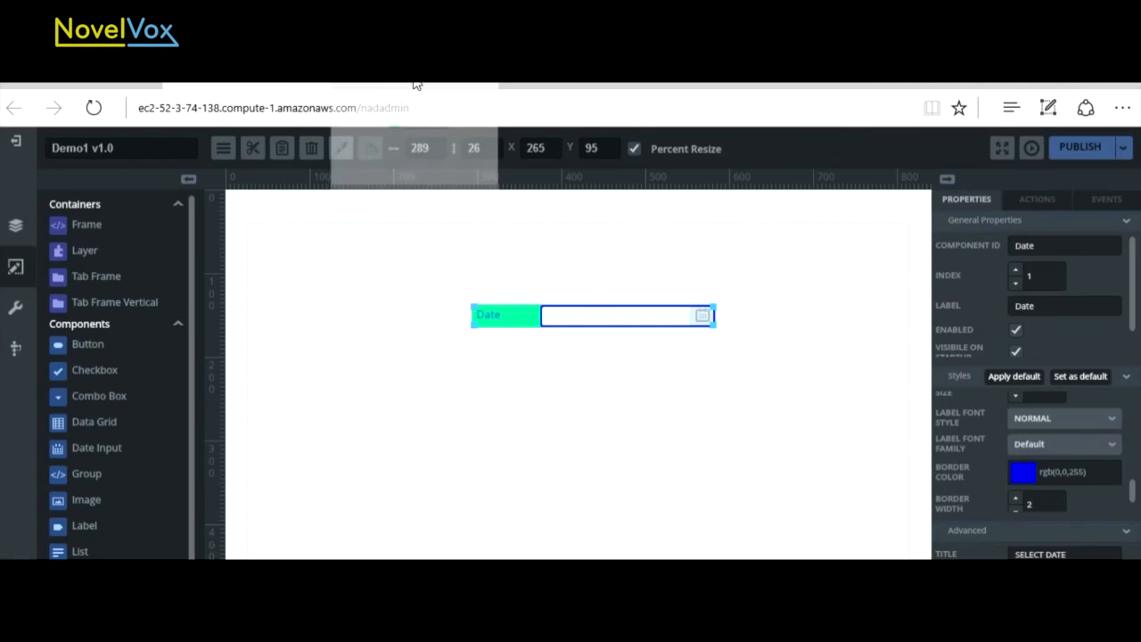
Reload the published Demo1 page, choose 13 May 2016 in the Date field's picker and check the resulting date format
{"action": "left_click", "coordinate": [416, 85]}
{"action": "left_click", "coordinate": [95, 108]}
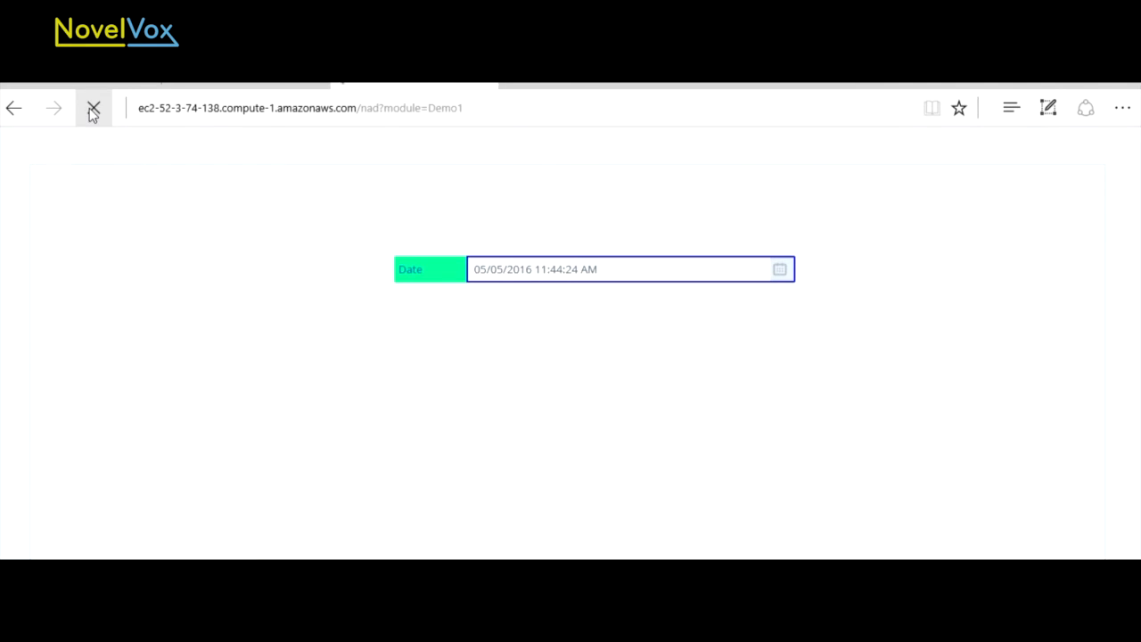
{"action": "left_click", "coordinate": [782, 270]}
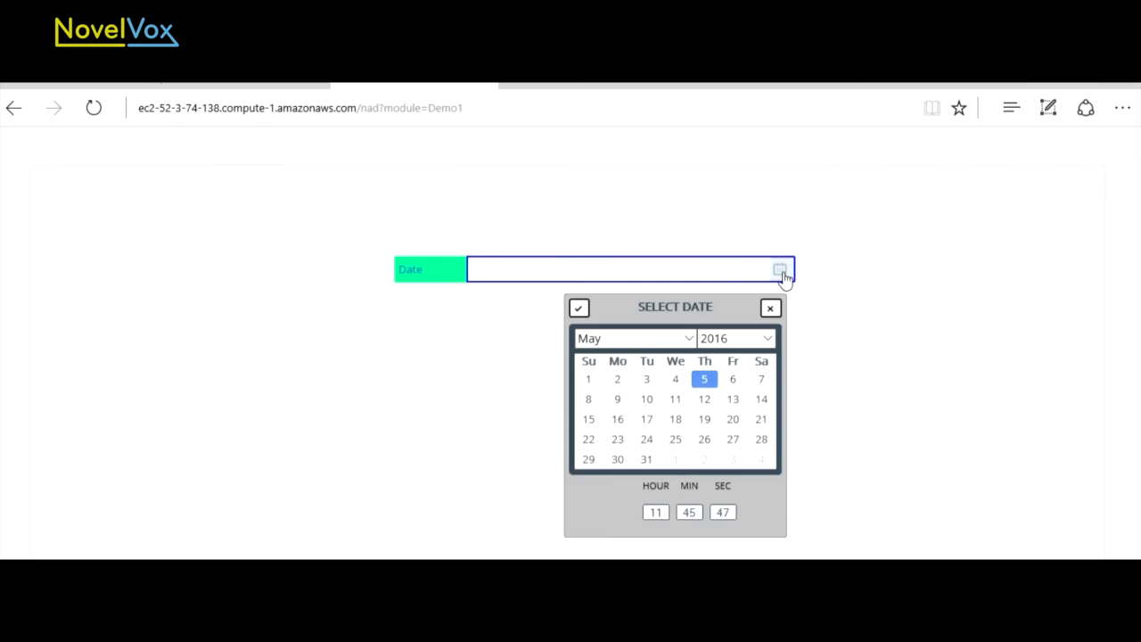
{"action": "left_click", "coordinate": [734, 400]}
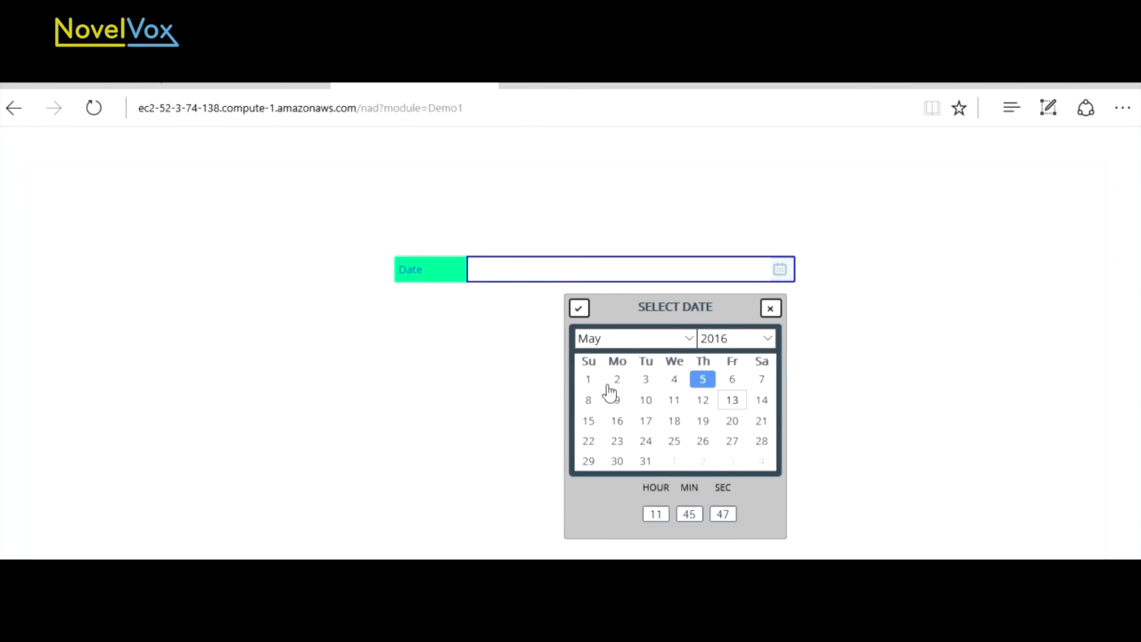
{"action": "left_click", "coordinate": [578, 308]}
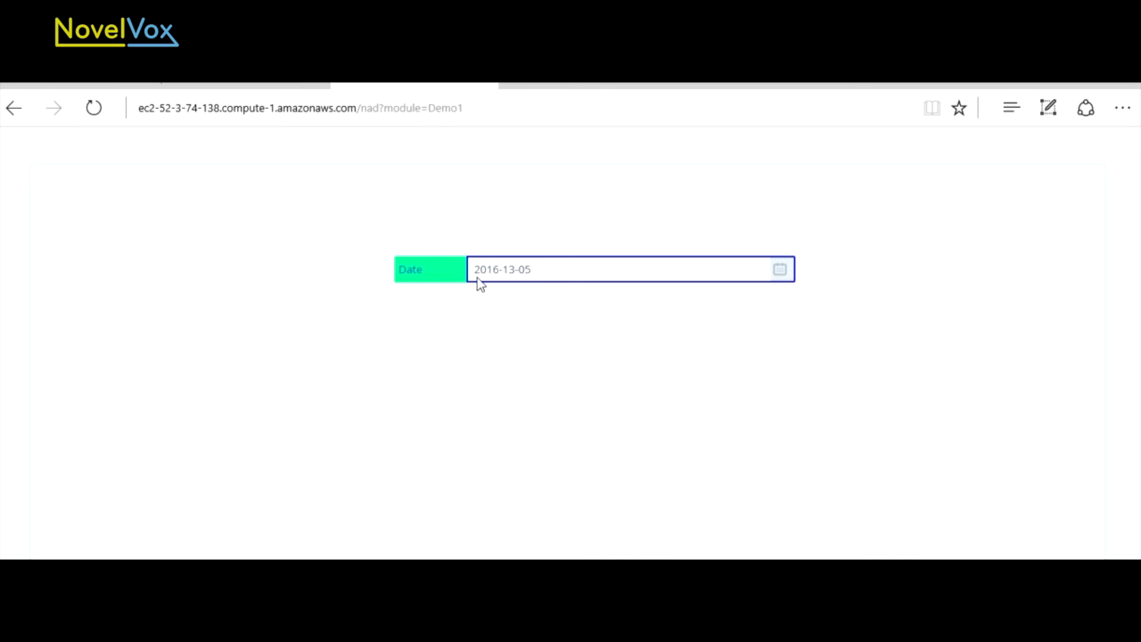
{"action": "double_click", "coordinate": [506, 269]}
{"action": "left_click", "coordinate": [537, 277]}
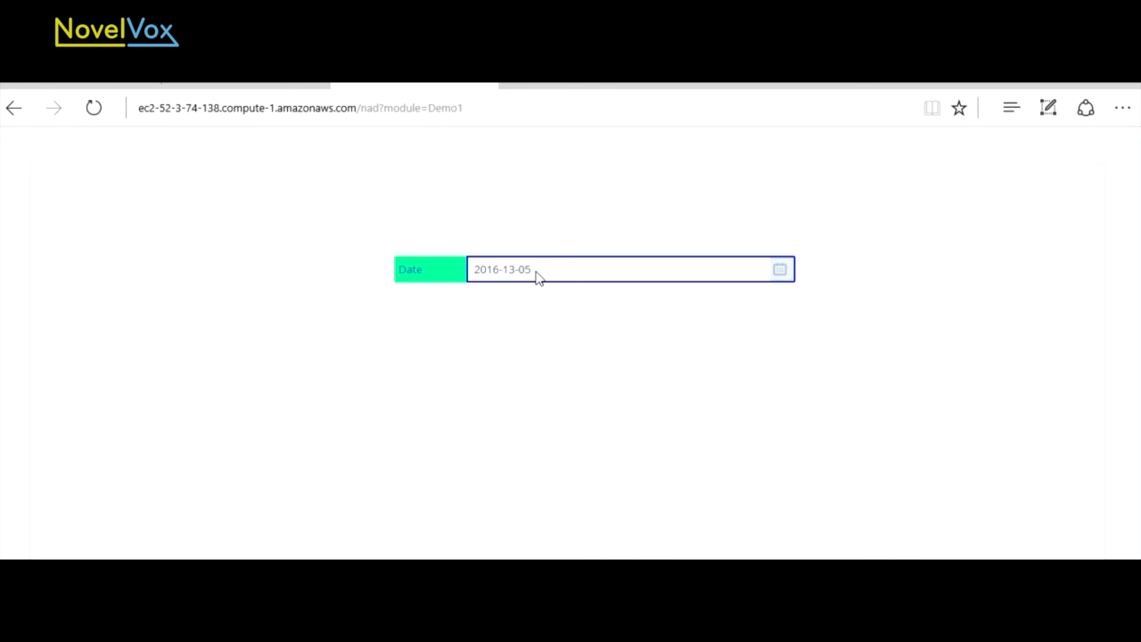